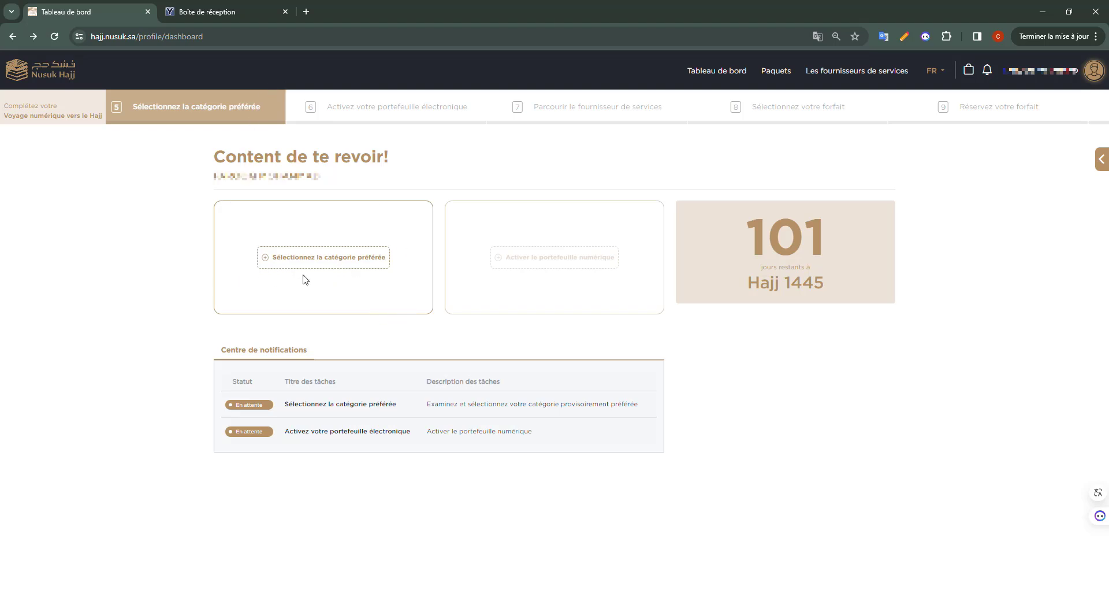
# Open the preferred-category page and browse the carousel from LUXE through to STANDARD.
pyautogui.click(347, 266)
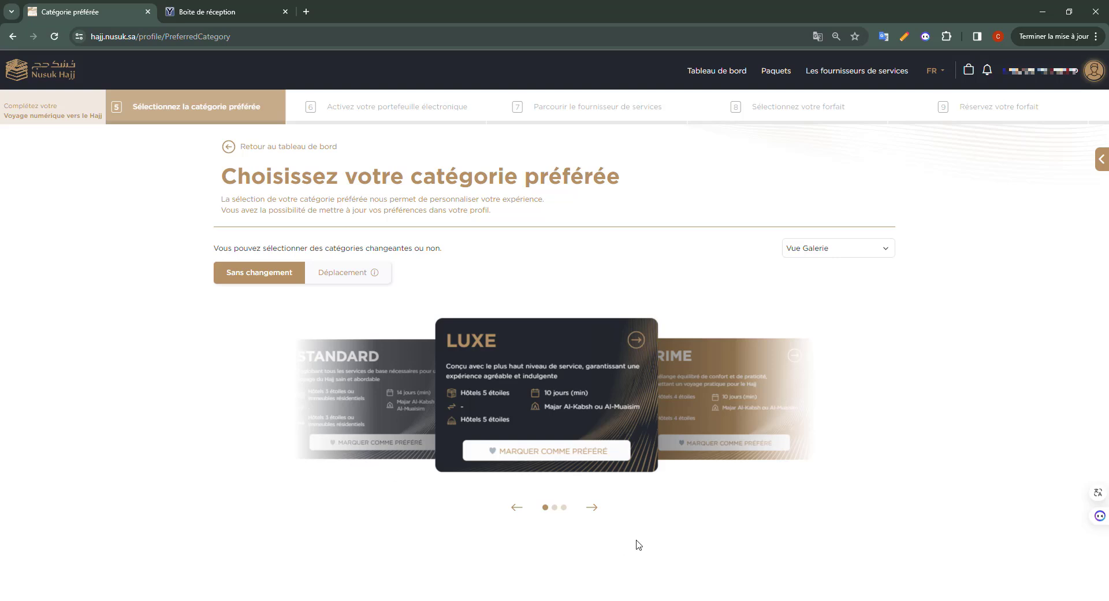
pyautogui.click(602, 514)
pyautogui.click(602, 515)
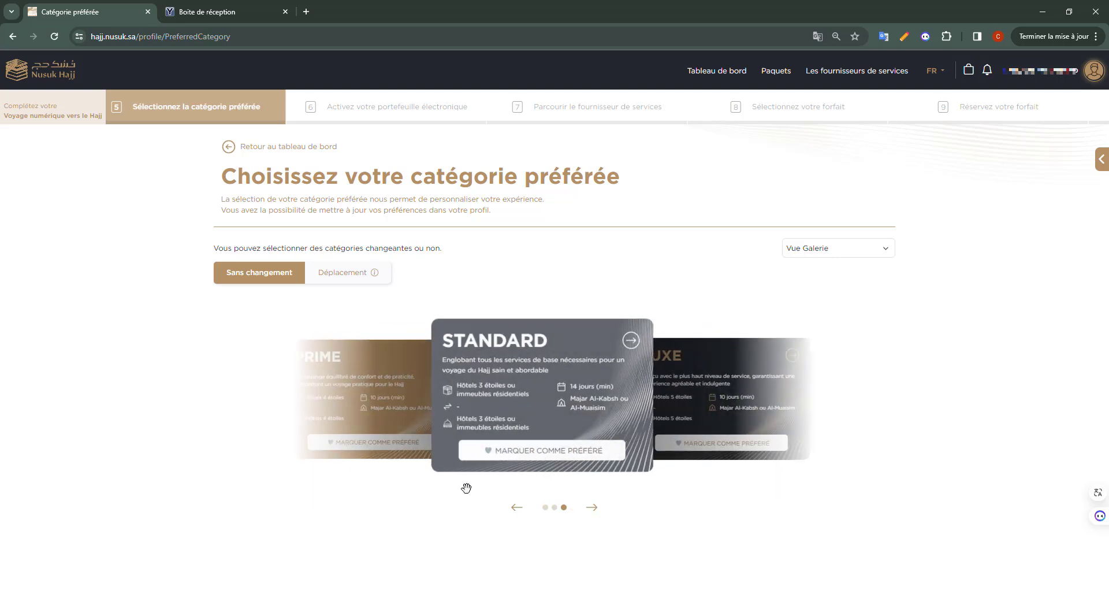
# Compare all categories in the table view, then return to the gallery with PRIME centred.
pyautogui.click(835, 279)
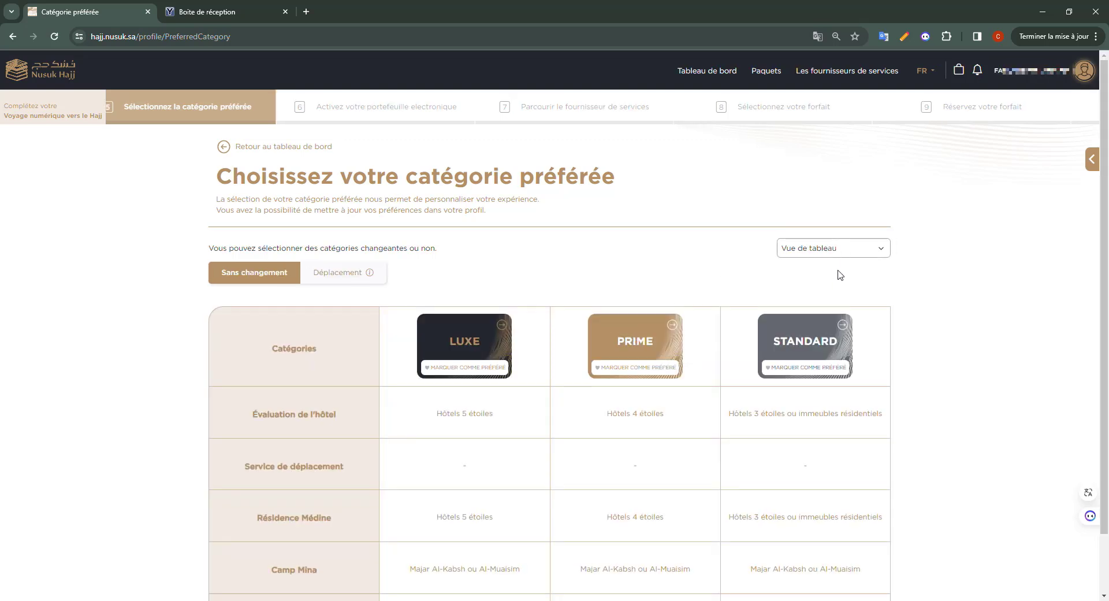
pyautogui.scroll(-2, 821, 312)
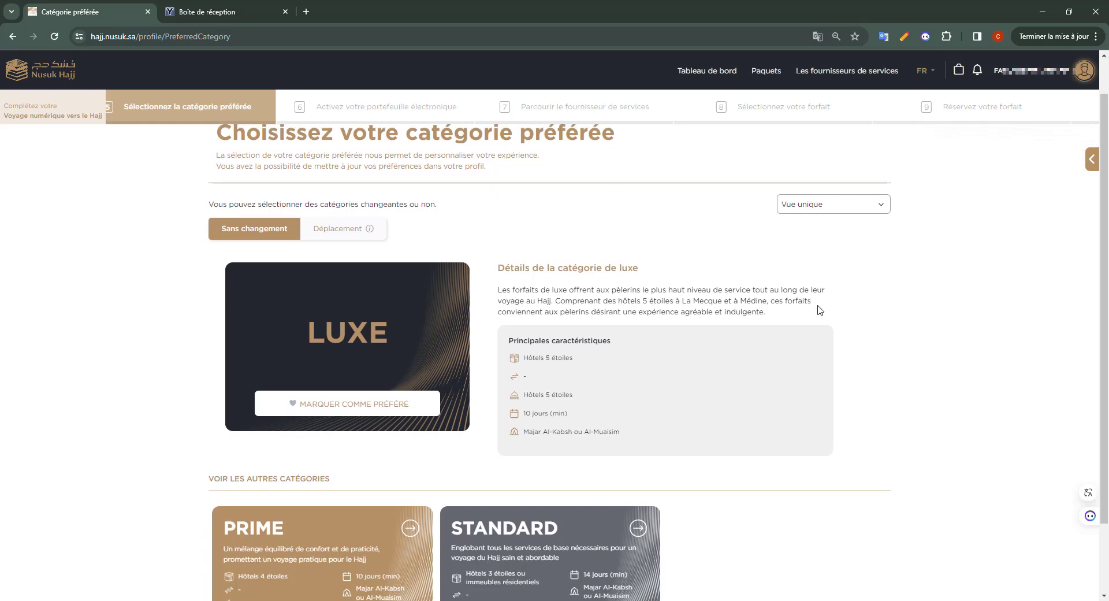
pyautogui.scroll(2, 820, 311)
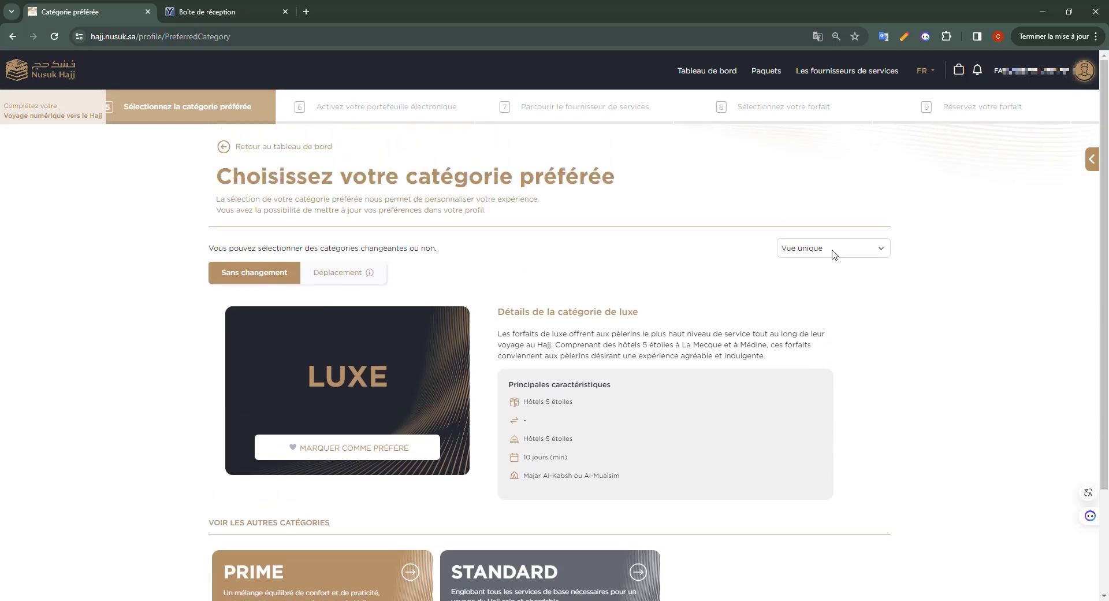
pyautogui.scroll(-1, 538, 388)
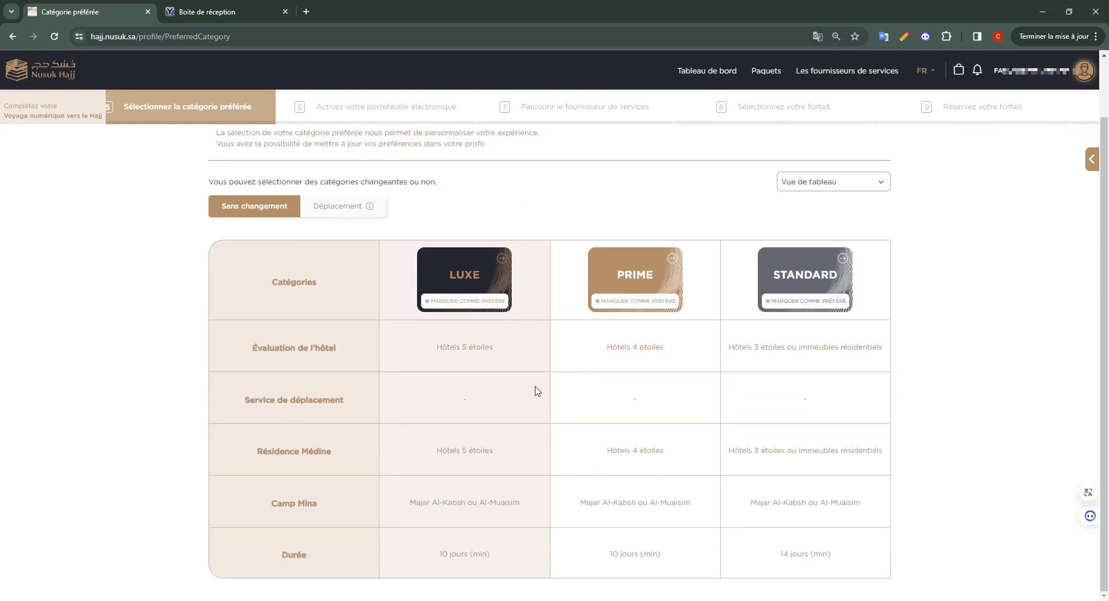
pyautogui.scroll(1, 528, 389)
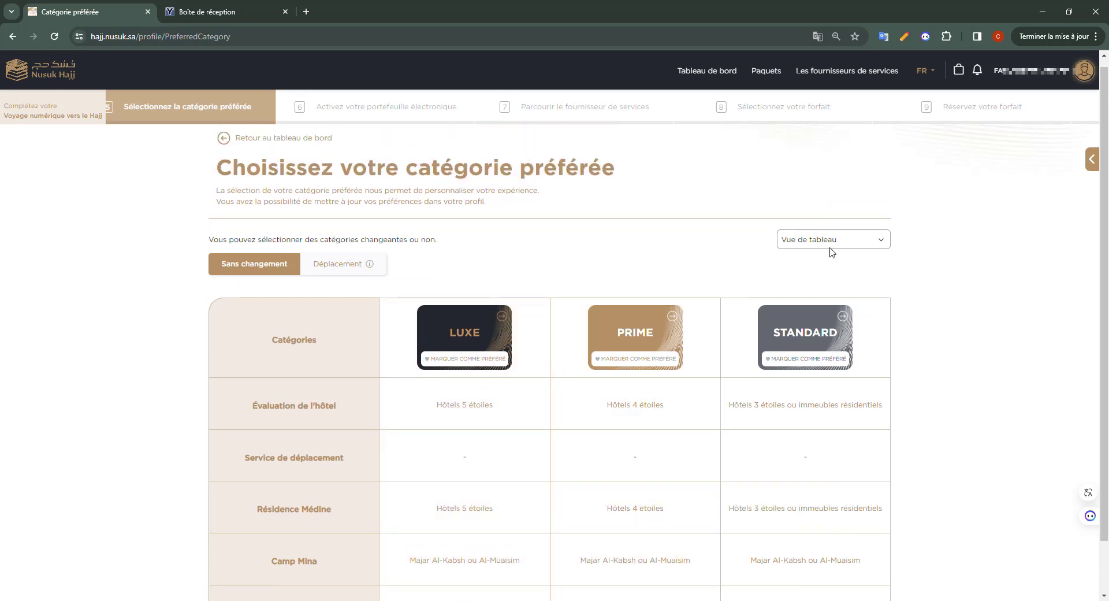
pyautogui.click(830, 258)
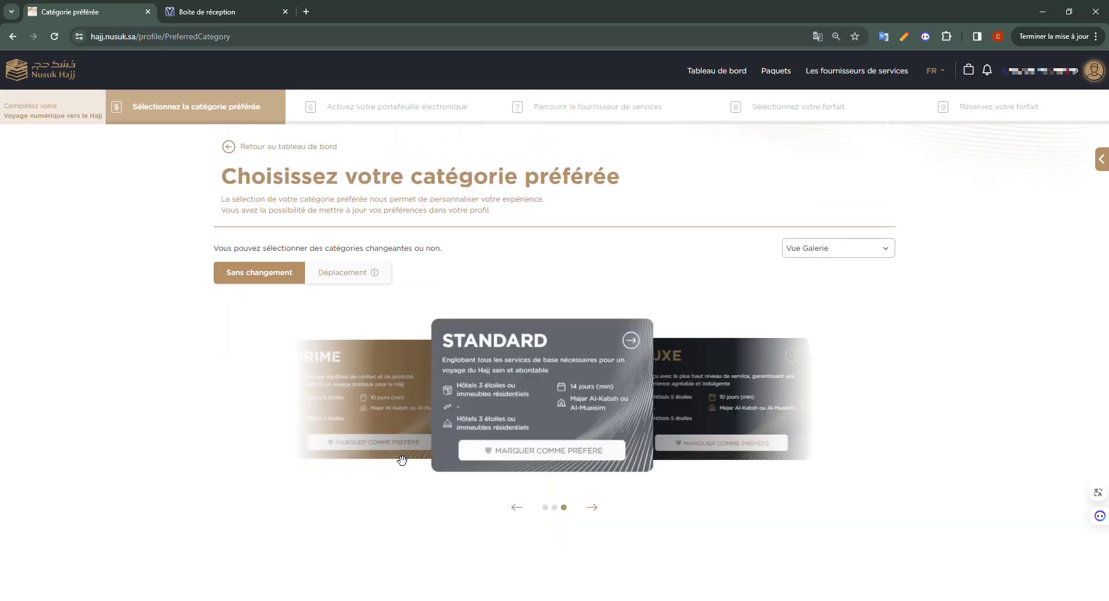
pyautogui.click(370, 396)
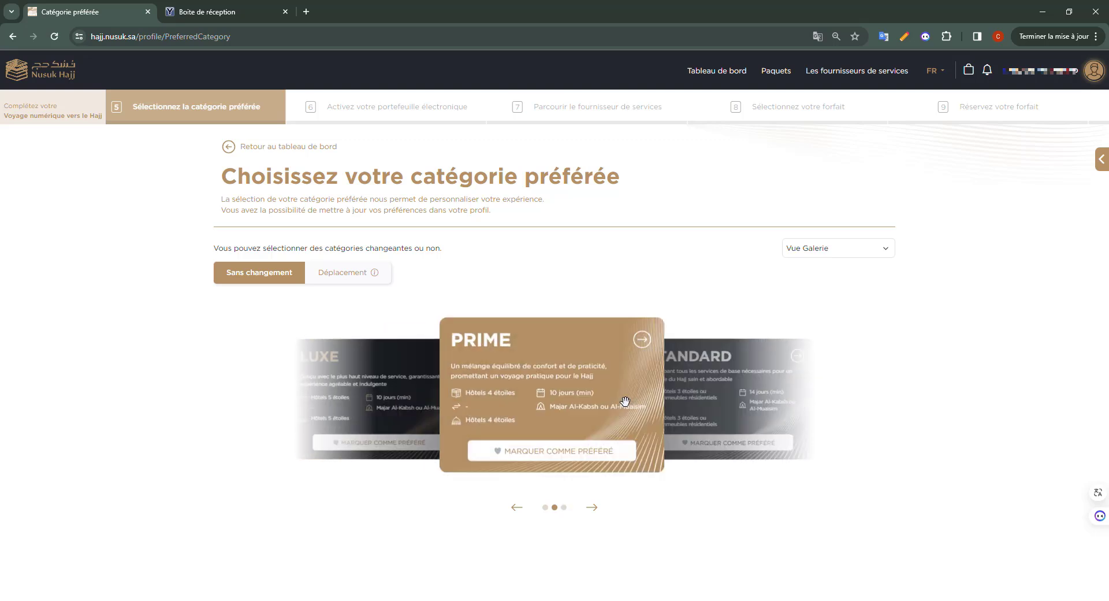
# Mark PRIME as preferred, confirm it, and go back to the Tableau de bord.
pyautogui.click(560, 452)
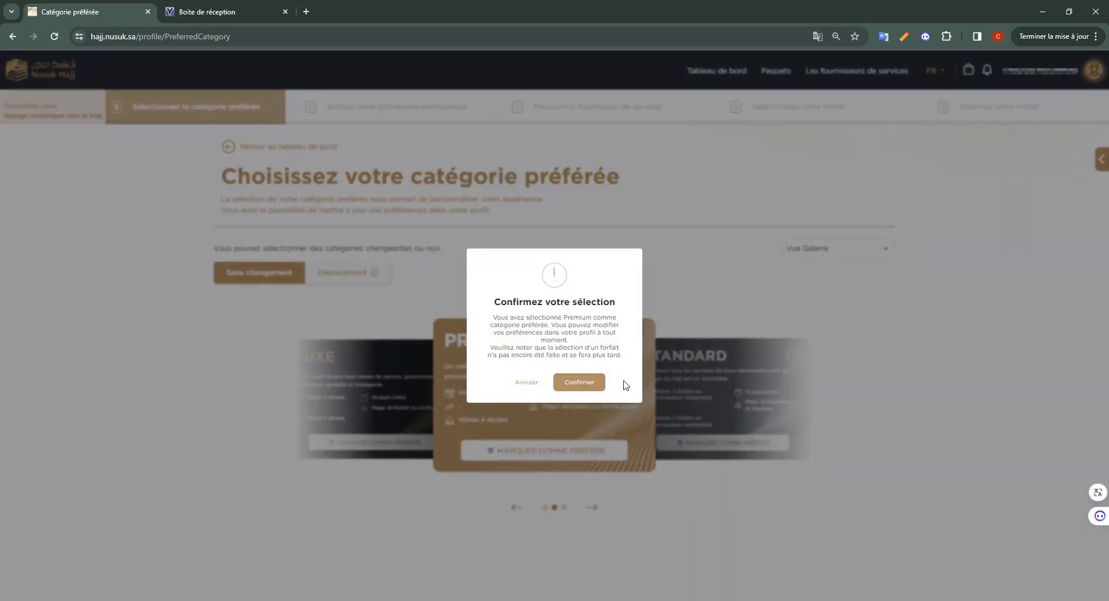
pyautogui.click(596, 386)
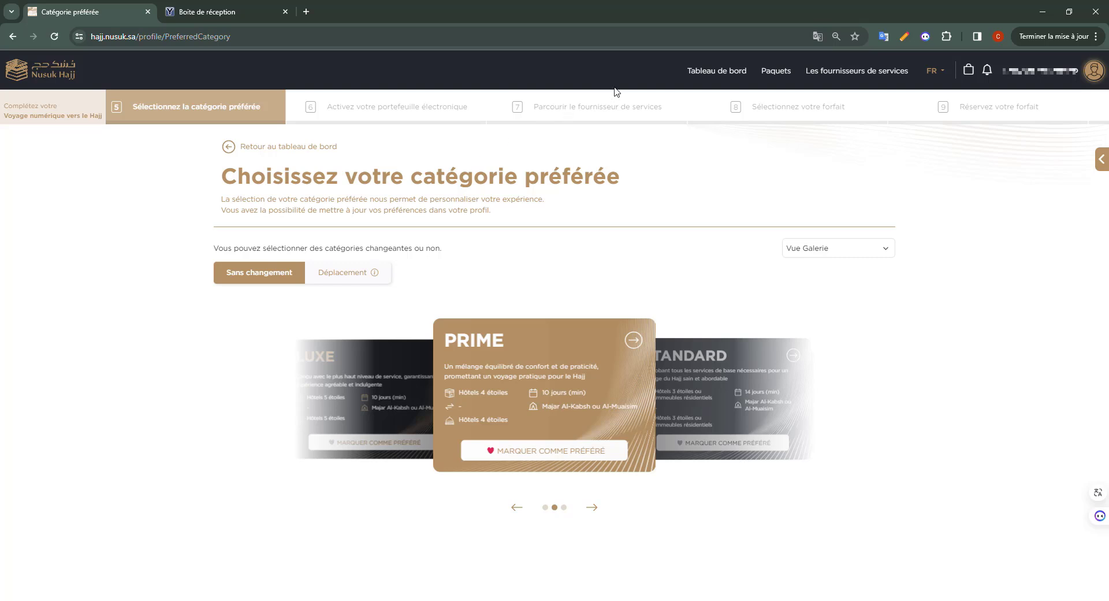
pyautogui.click(722, 82)
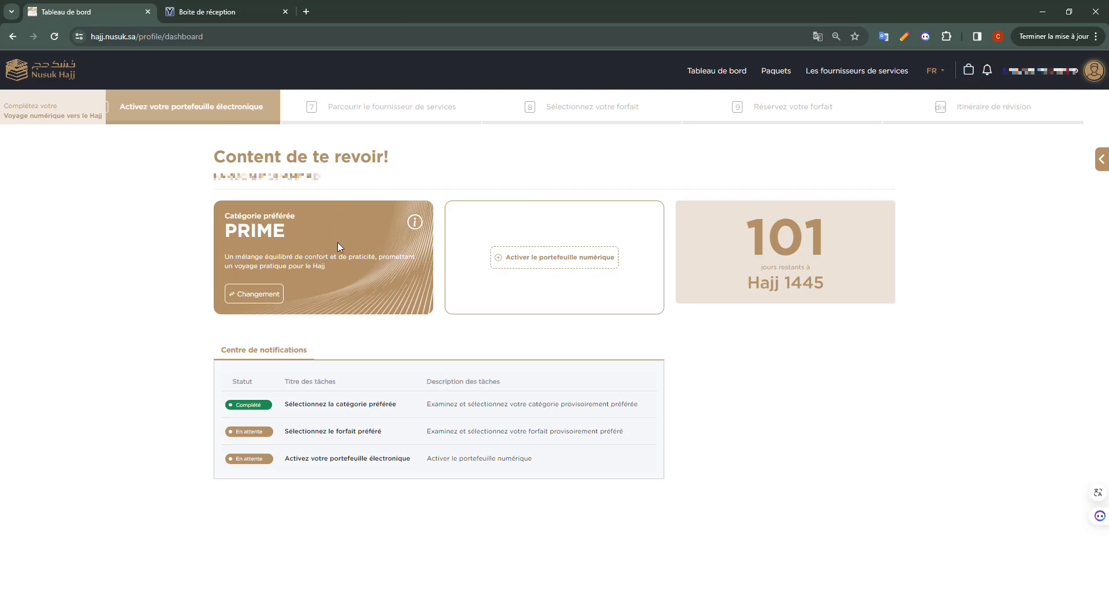
# Start digital wallet activation and move past the introduction to the payment-method choice.
pyautogui.click(598, 264)
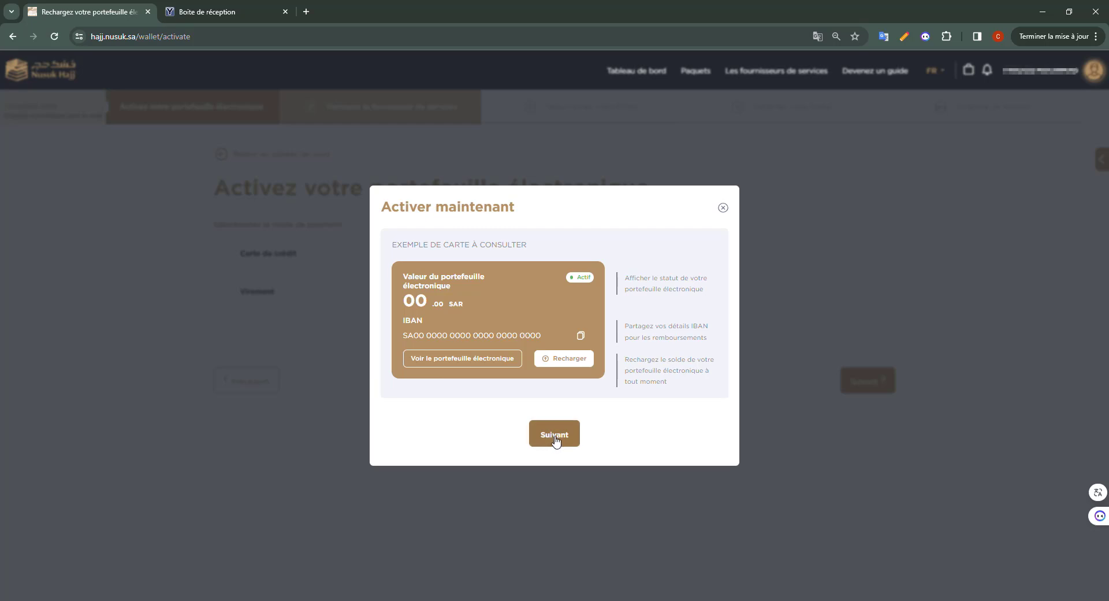
pyautogui.click(538, 436)
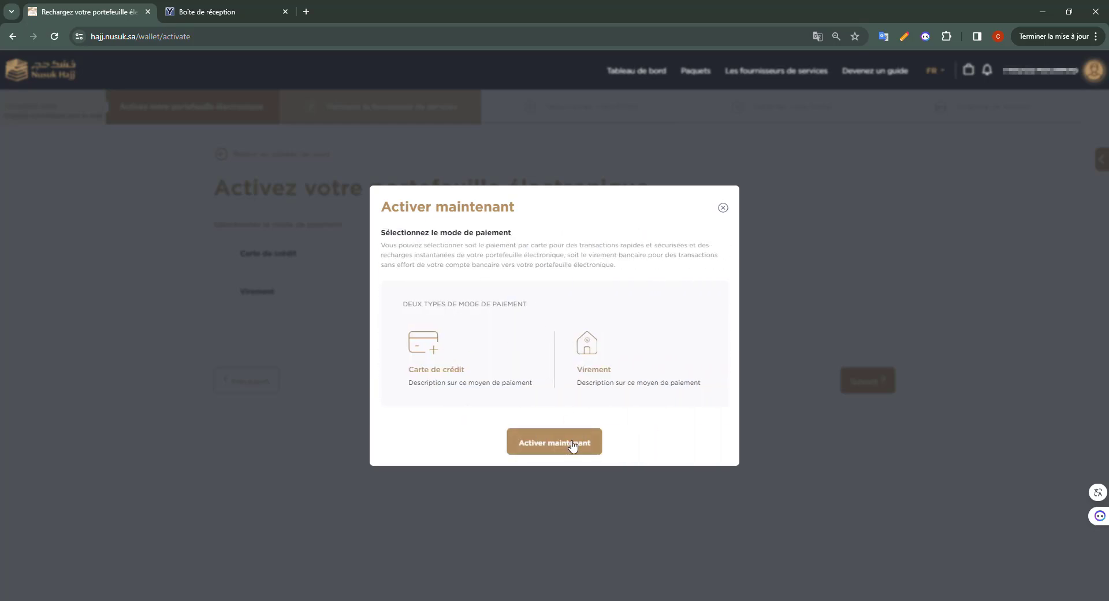
pyautogui.click(573, 444)
# Choose Carte de crédit, enter a top-up amount of 40000100, and accept the 1,5 % processing fee.
pyautogui.click(272, 260)
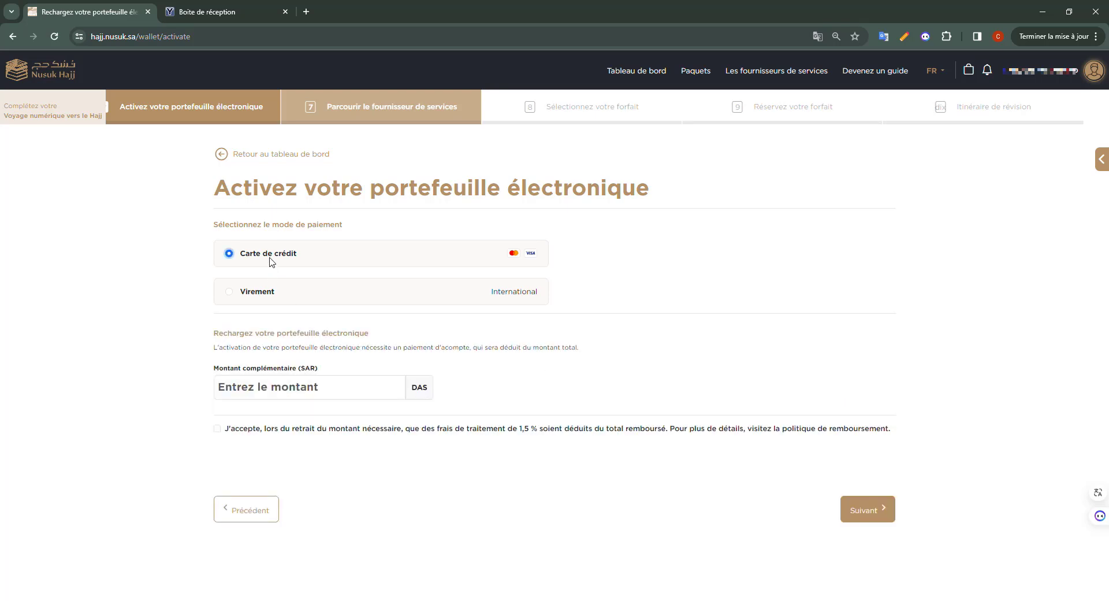
pyautogui.click(271, 291)
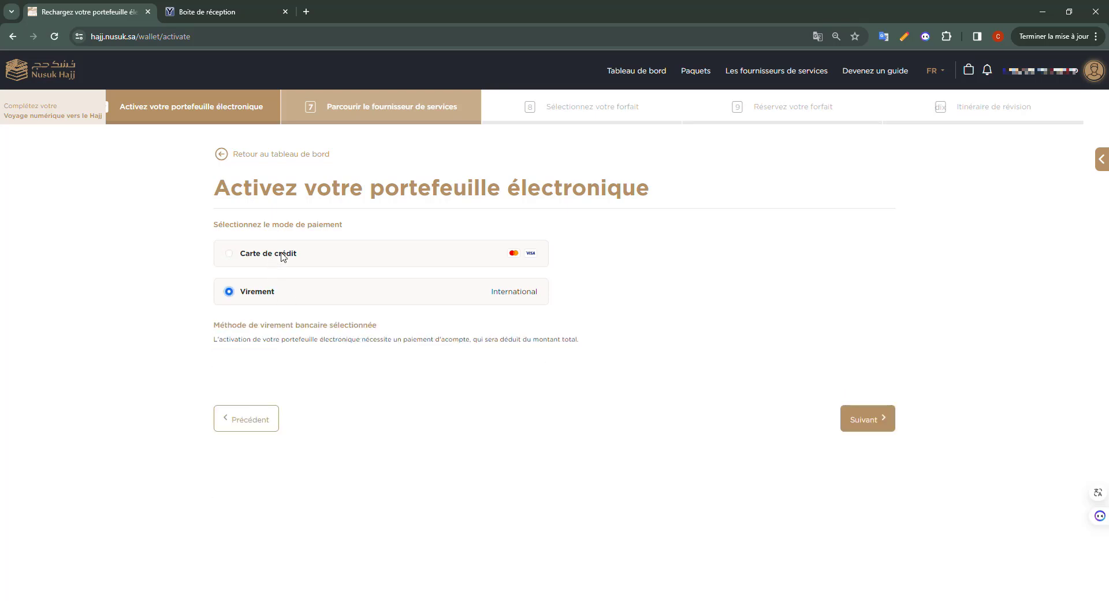
pyautogui.click(283, 257)
pyautogui.click(299, 396)
pyautogui.write('40000')
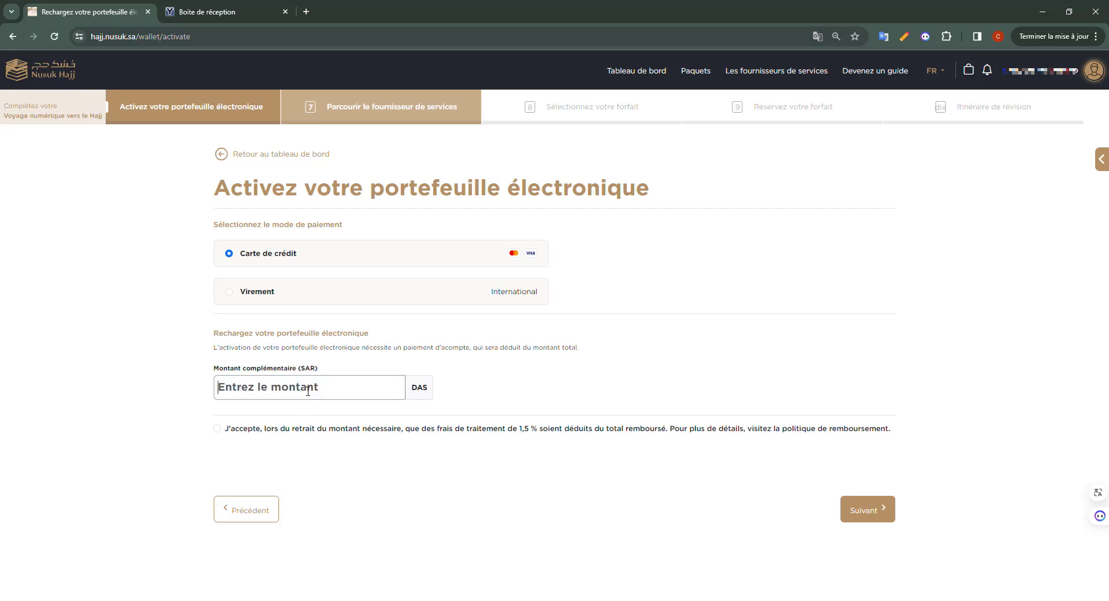
pyautogui.write('1000')
pyautogui.click(231, 437)
# Continue through the billing address and card details steps, then return to the dashboard.
pyautogui.click(866, 511)
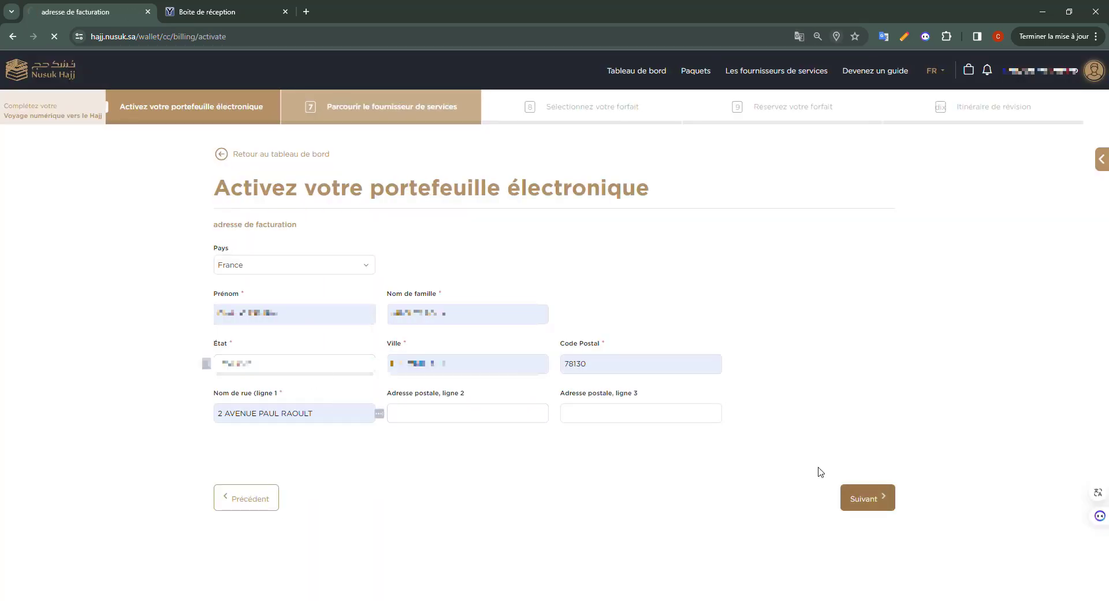
pyautogui.click(867, 498)
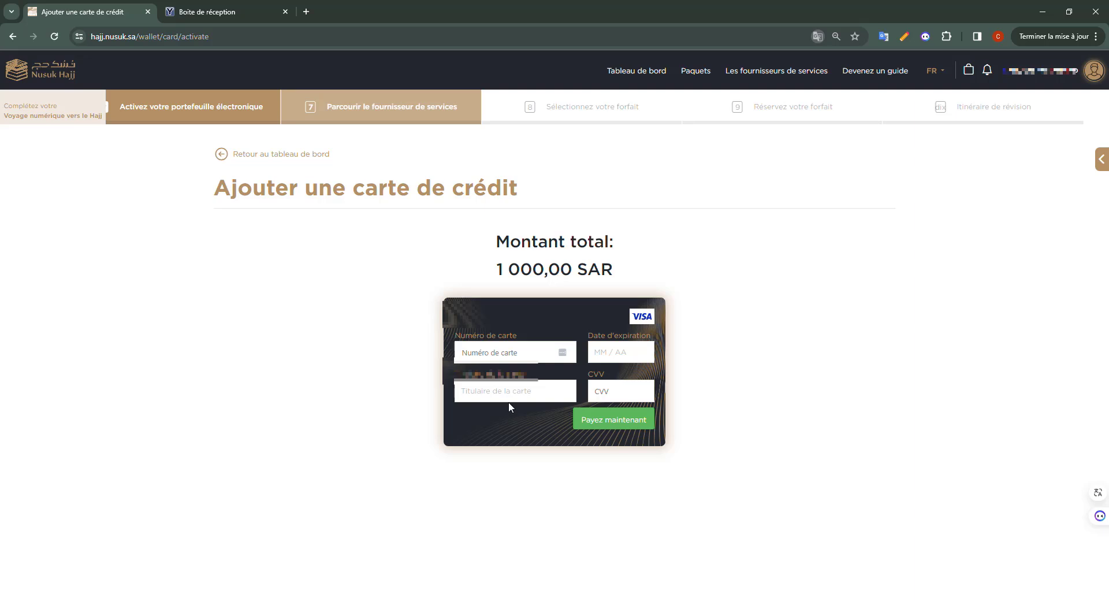
pyautogui.click(234, 158)
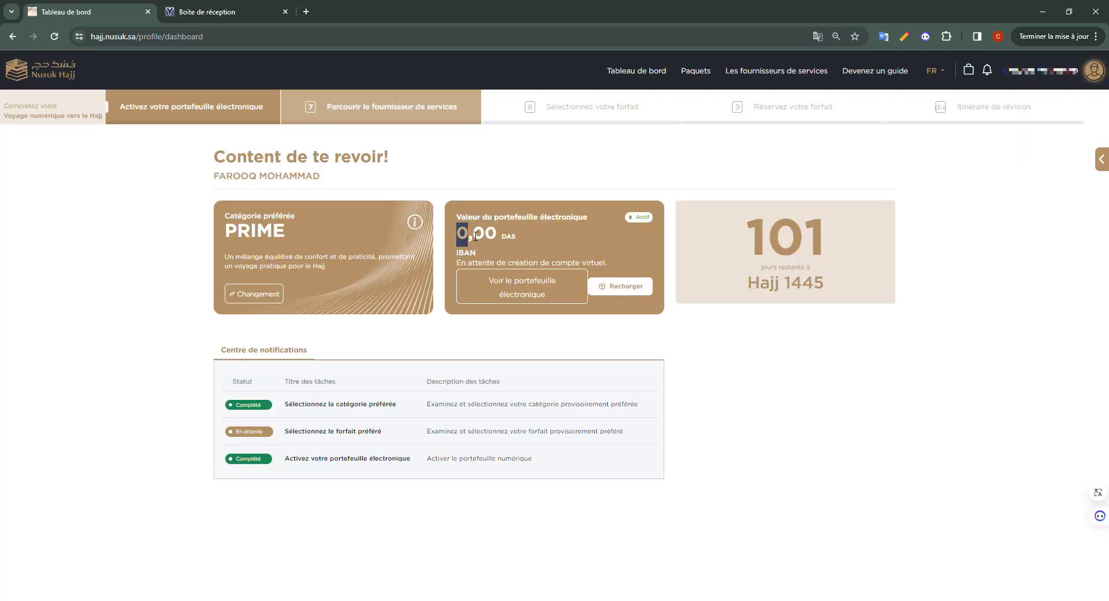
# Open the wallet top-up page and dismiss the activation introduction.
pyautogui.doubleClick(467, 238)
pyautogui.click(516, 236)
pyautogui.click(635, 291)
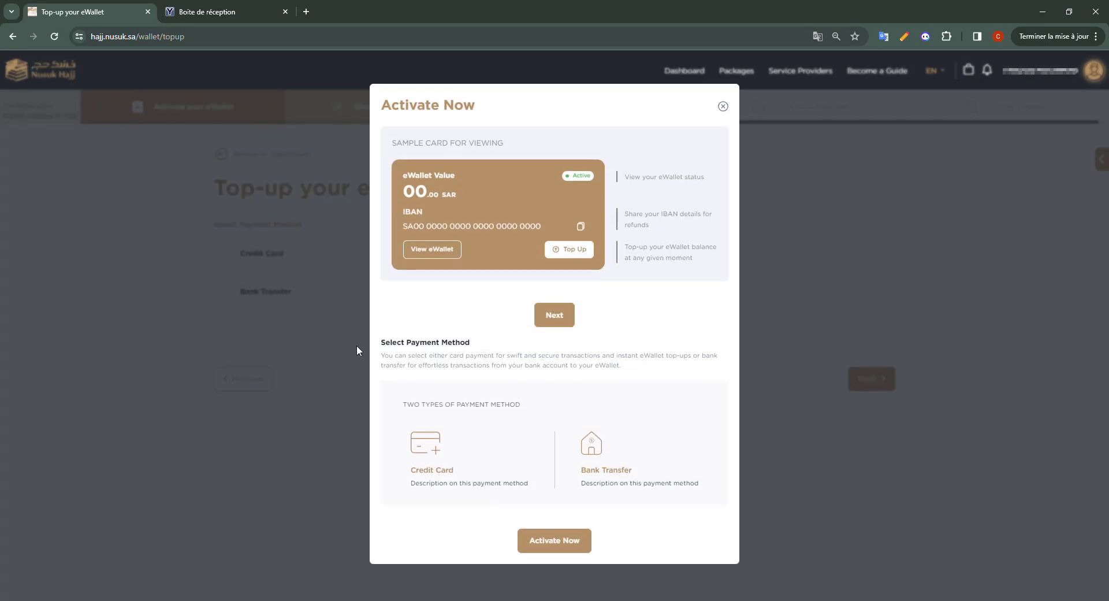
pyautogui.click(723, 207)
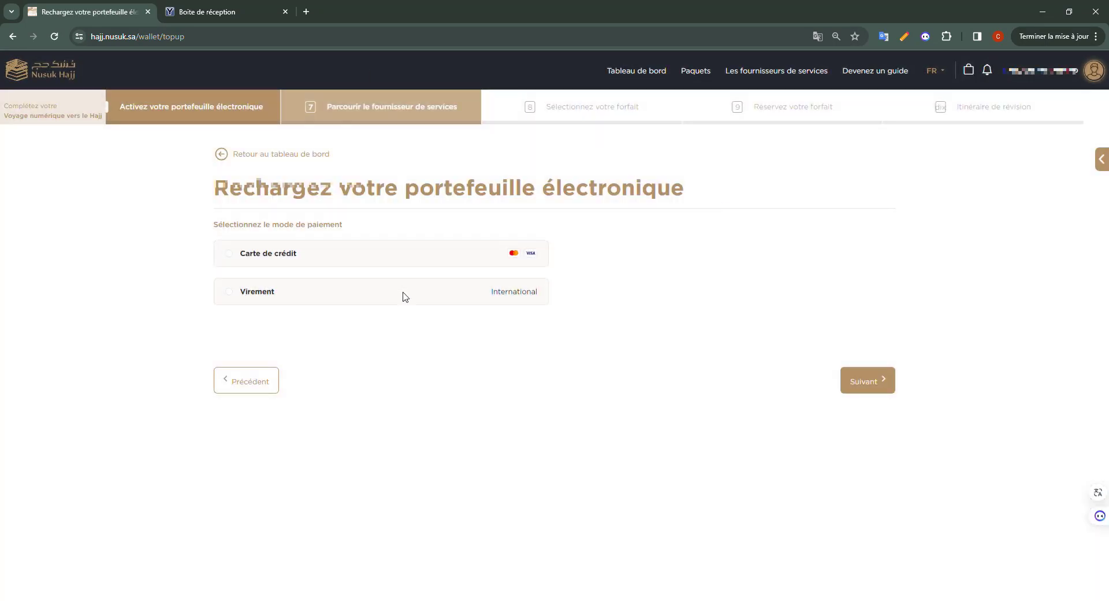
# Pay by bank transfer with IBAN as the account type and enter the account's IBAN.
pyautogui.click(229, 292)
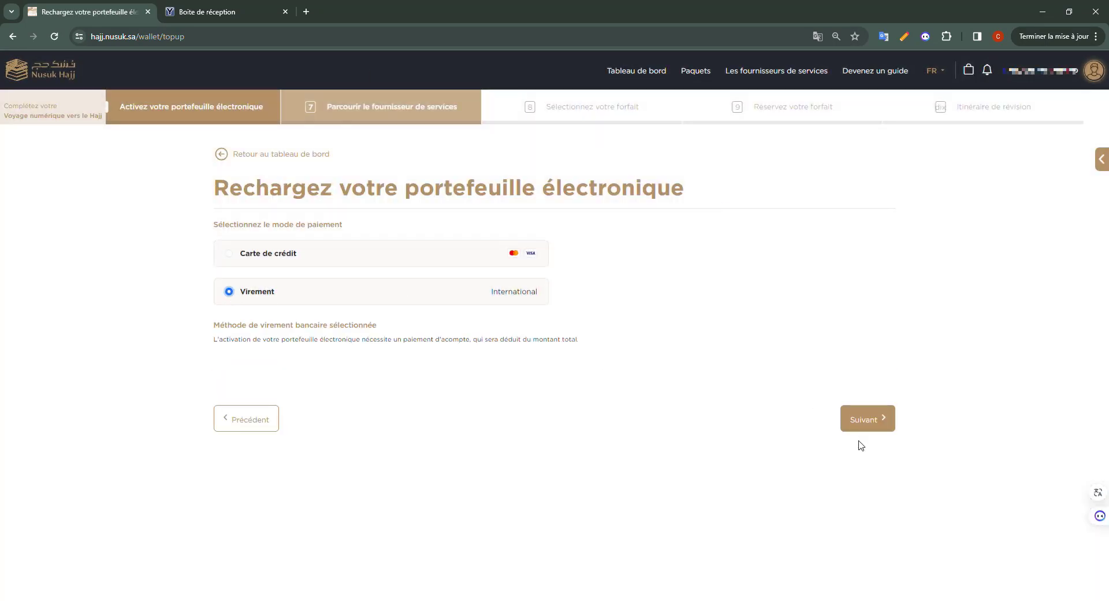
pyautogui.click(864, 417)
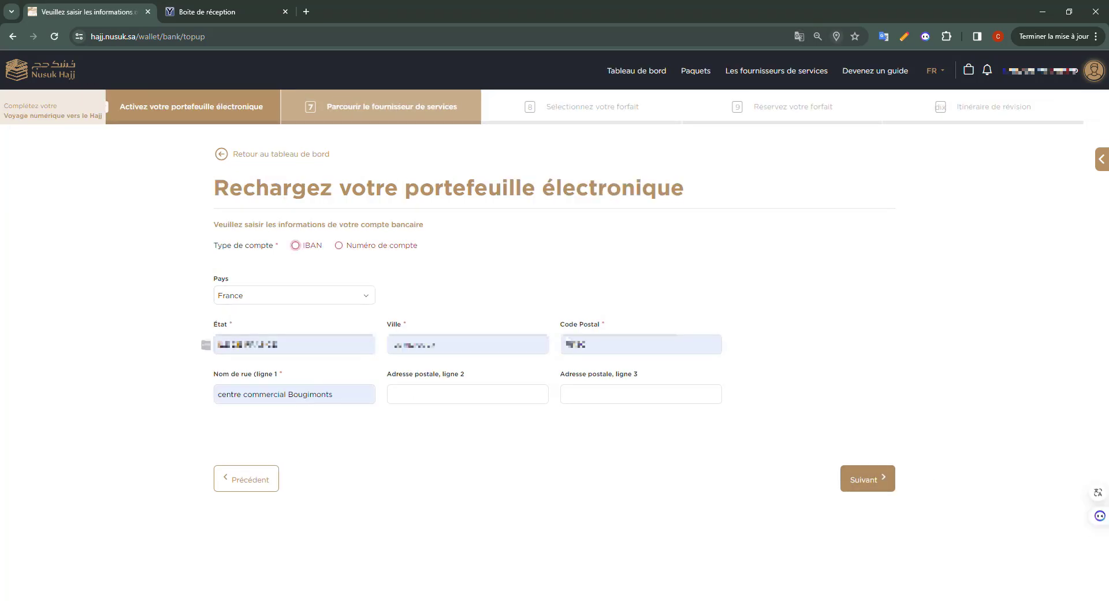
pyautogui.click(297, 247)
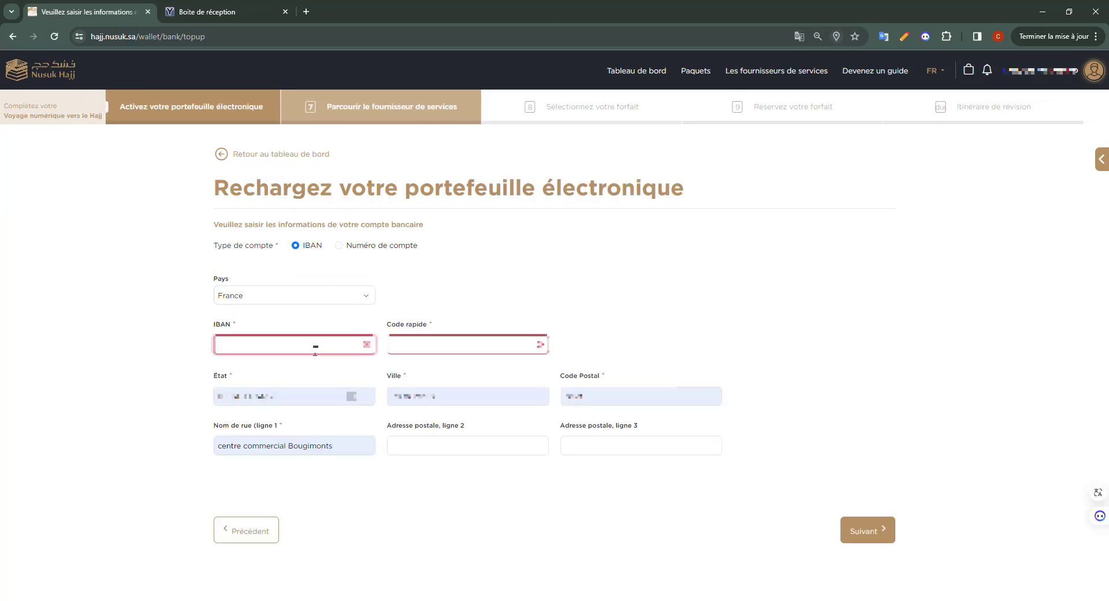
pyautogui.click(314, 344)
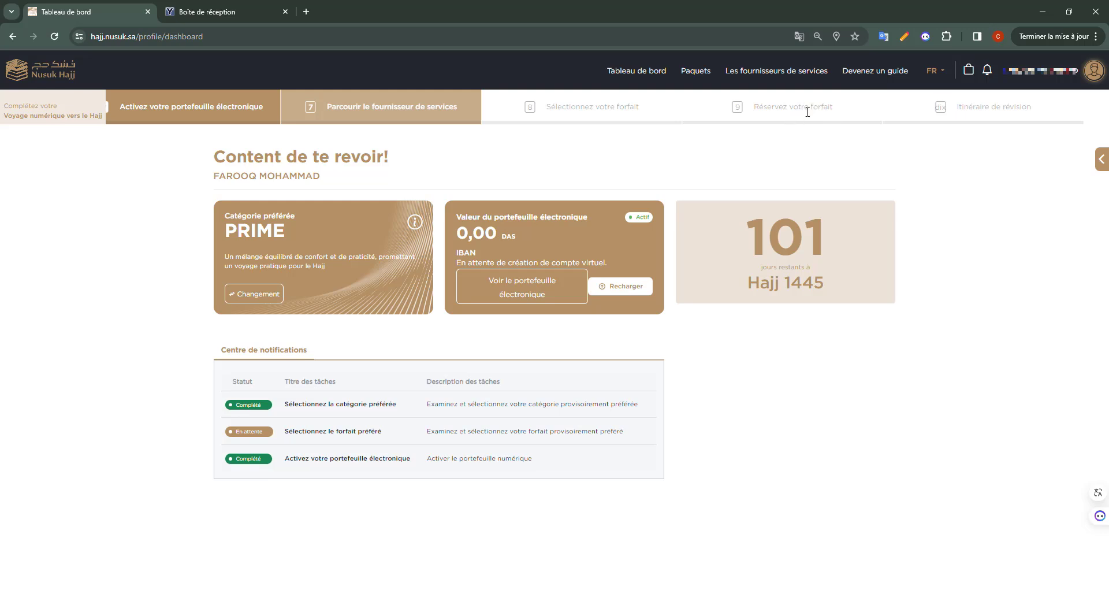
# Open the Paquets listing of Hajj packages, starting from 19 777,00 SAR.
pyautogui.click(691, 80)
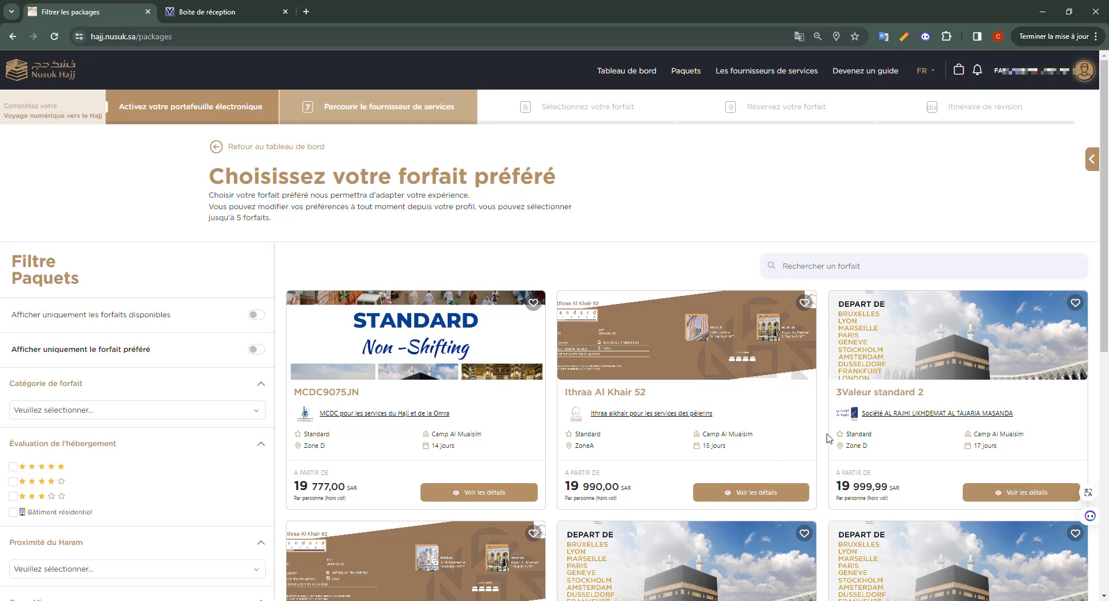
pyautogui.scroll(-4, 75, 409)
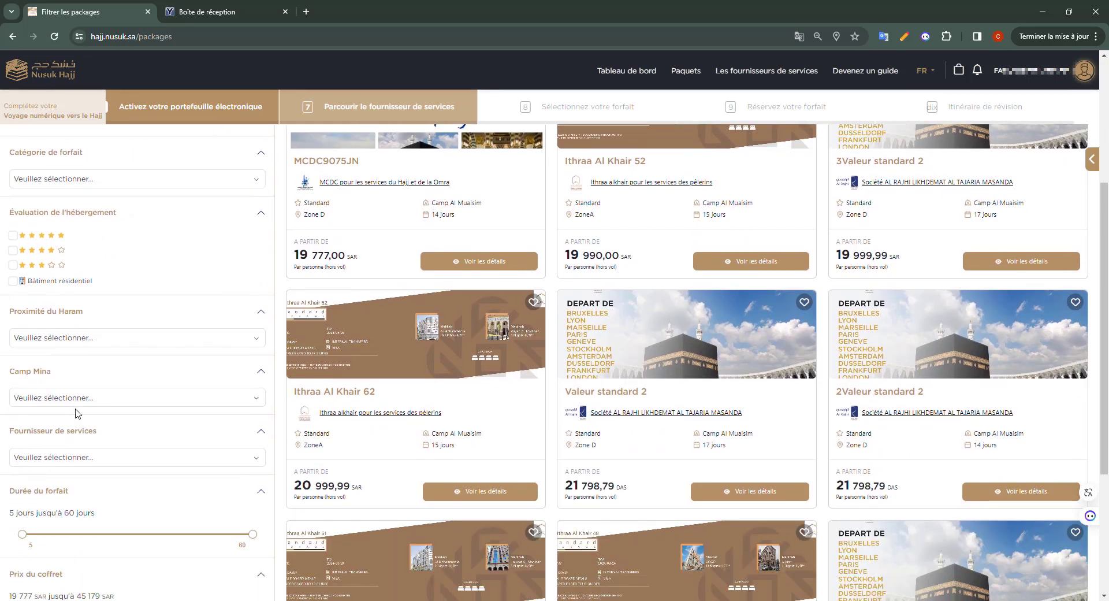
# Filter the service provider by searching 'ithr' and choosing Ithraa alkhair pour les services des pèlerins.
pyautogui.click(141, 465)
pyautogui.write('ithr')
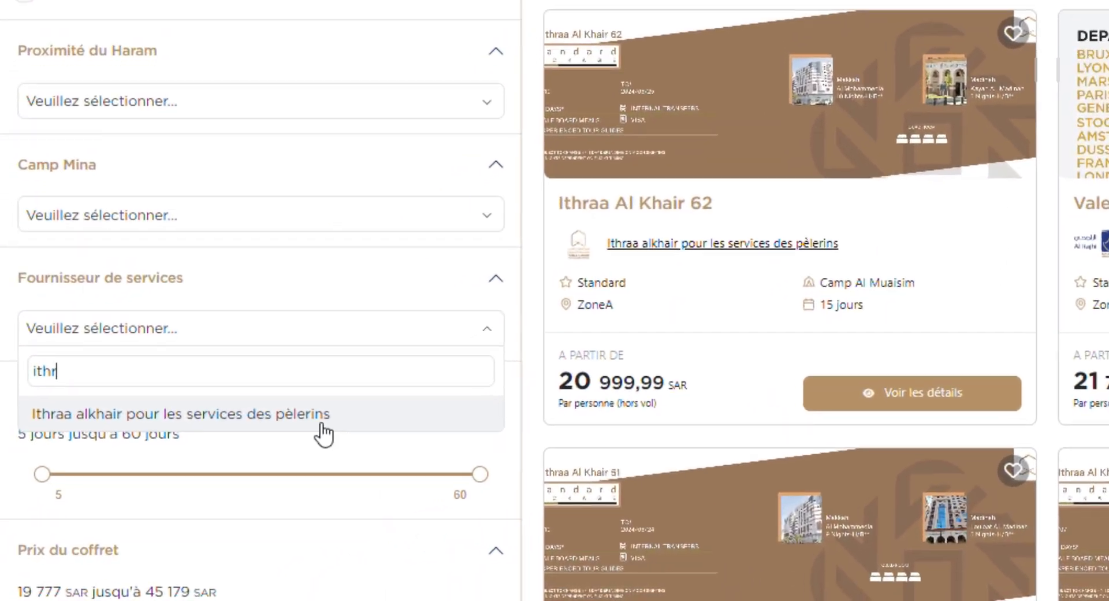
pyautogui.click(266, 443)
pyautogui.scroll(5, 261, 501)
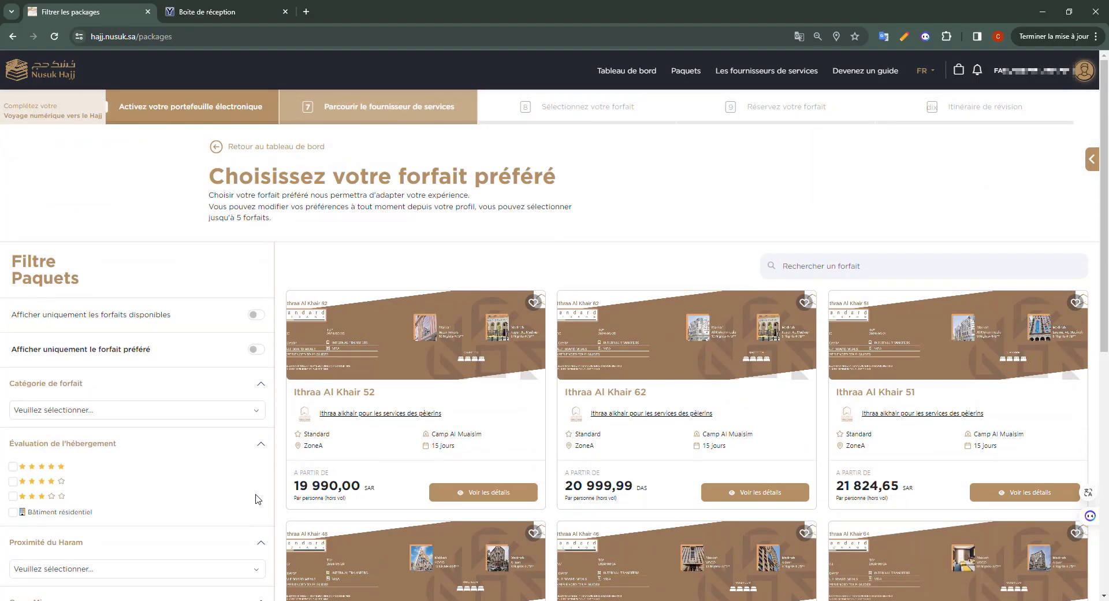
pyautogui.scroll(-7, 702, 516)
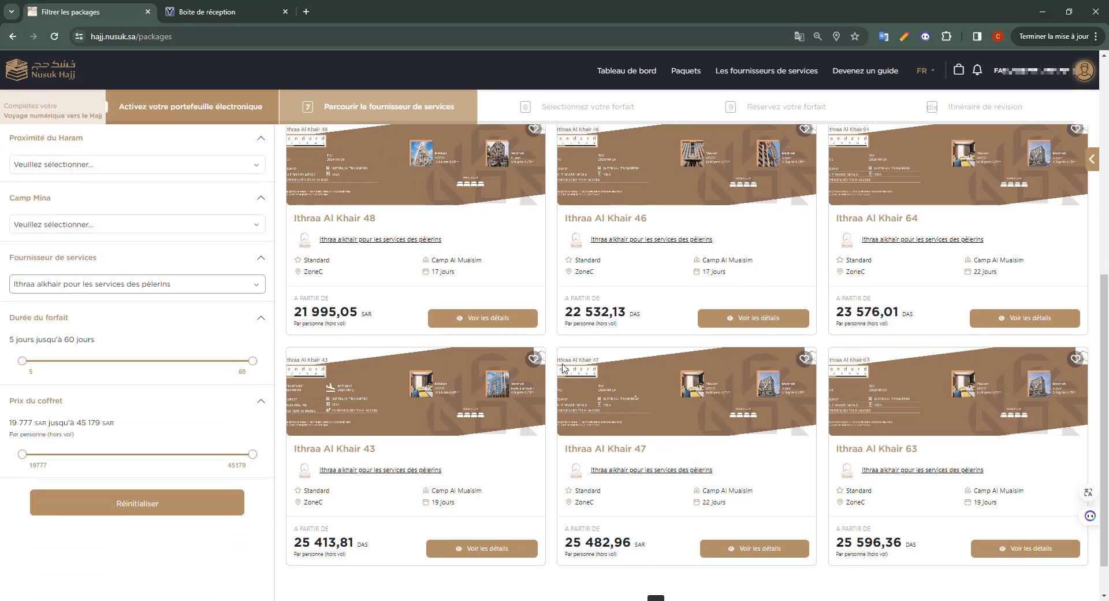
pyautogui.scroll(6, 438, 475)
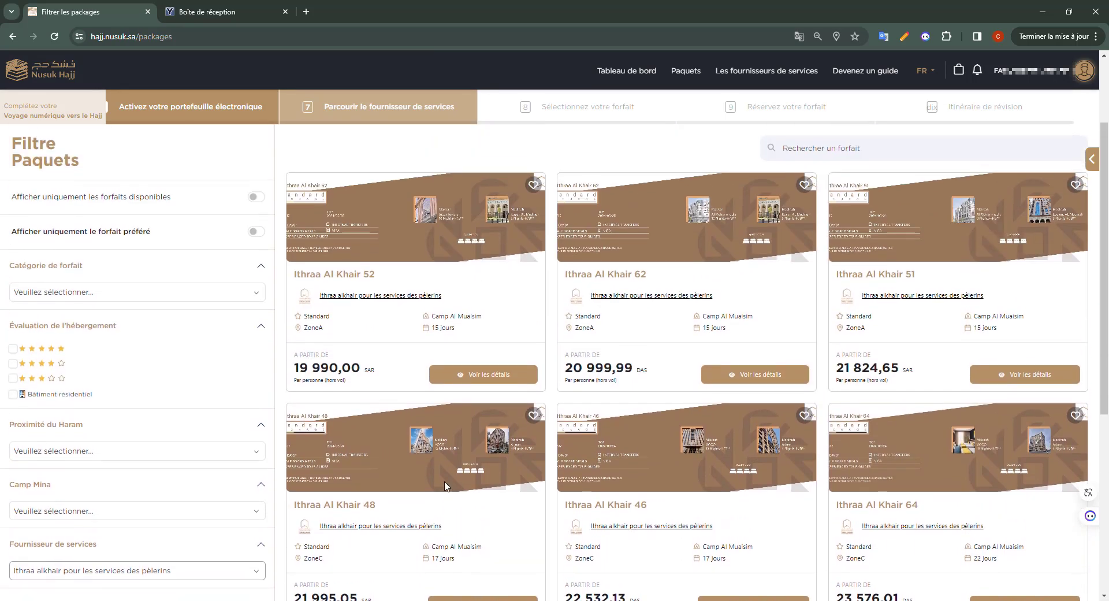
pyautogui.scroll(-8, 479, 492)
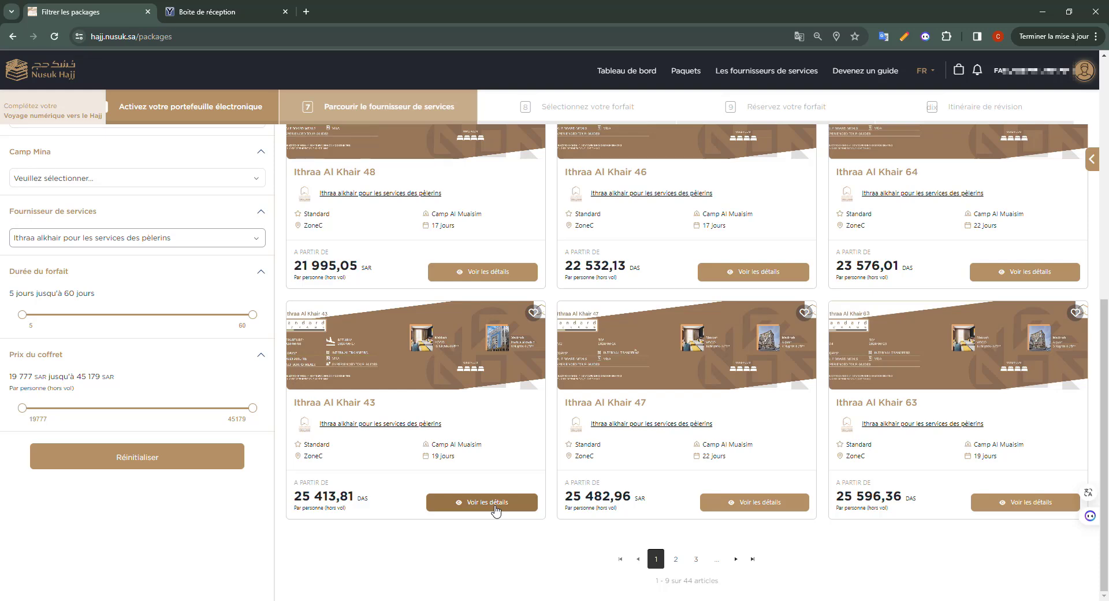
# Open the Ithraa Al Khair 43 details and scroll through its hotels, camp, transport and services.
pyautogui.click(494, 507)
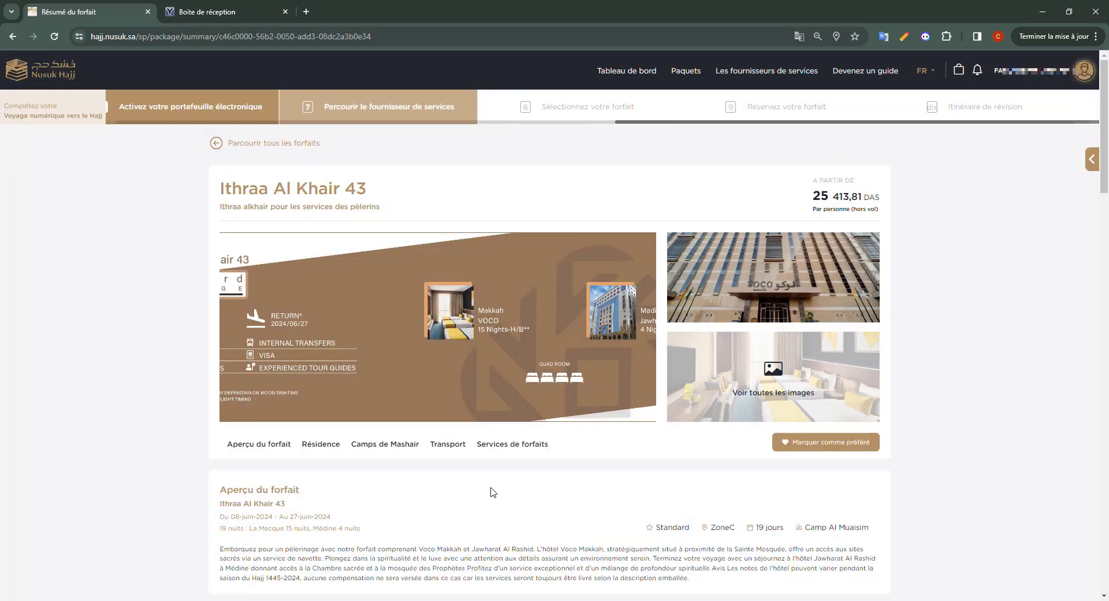
pyautogui.scroll(-6, 655, 408)
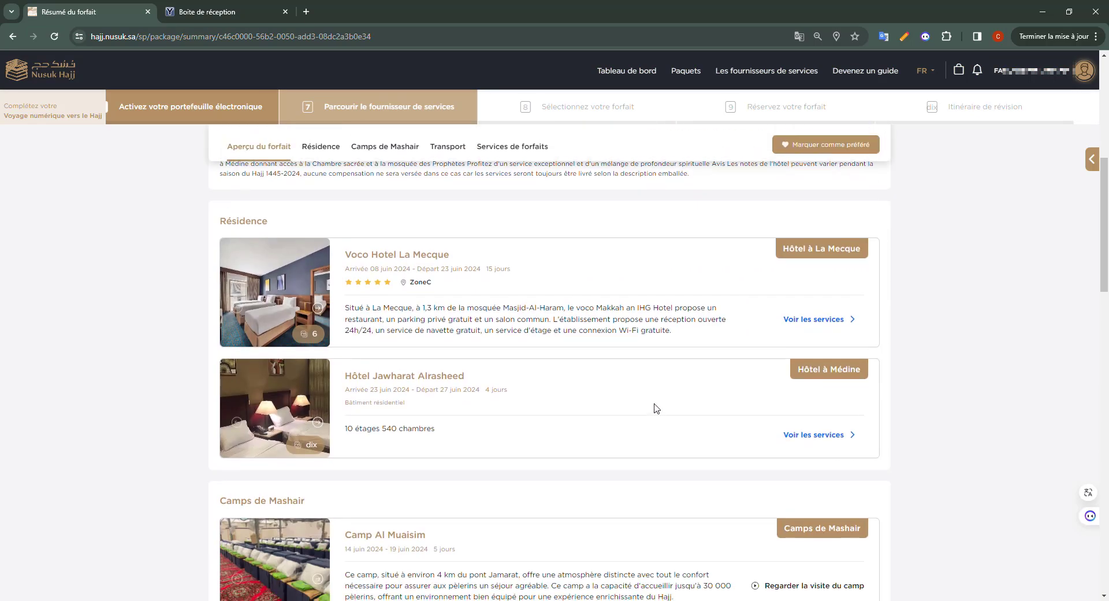
pyautogui.scroll(6, 658, 411)
pyautogui.scroll(-5, 346, 428)
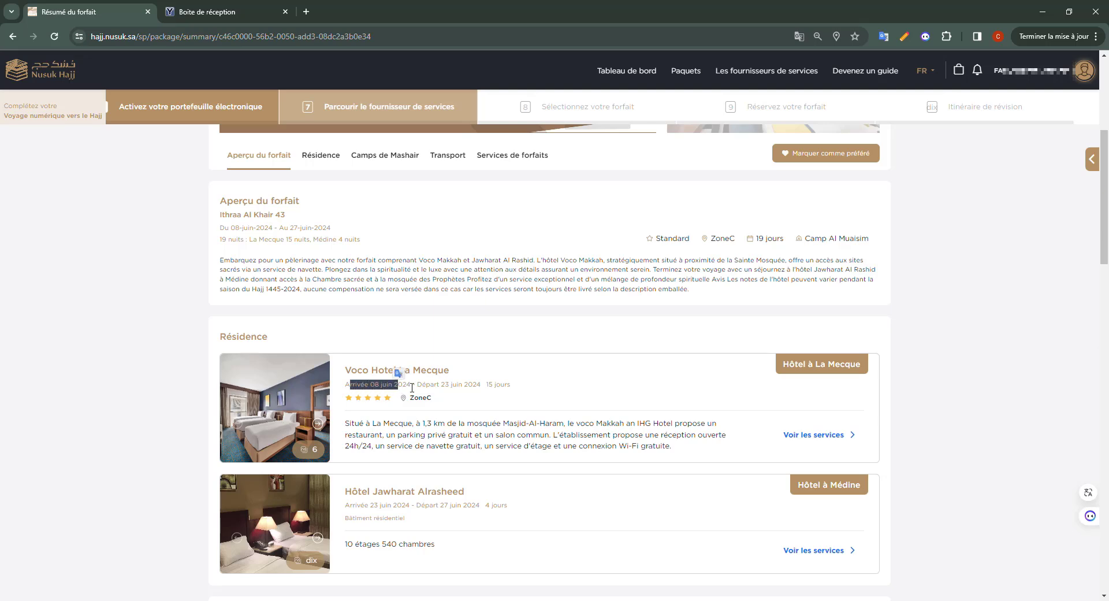
pyautogui.moveTo(352, 491); pyautogui.dragTo(452, 493)
pyautogui.scroll(-3, 549, 365)
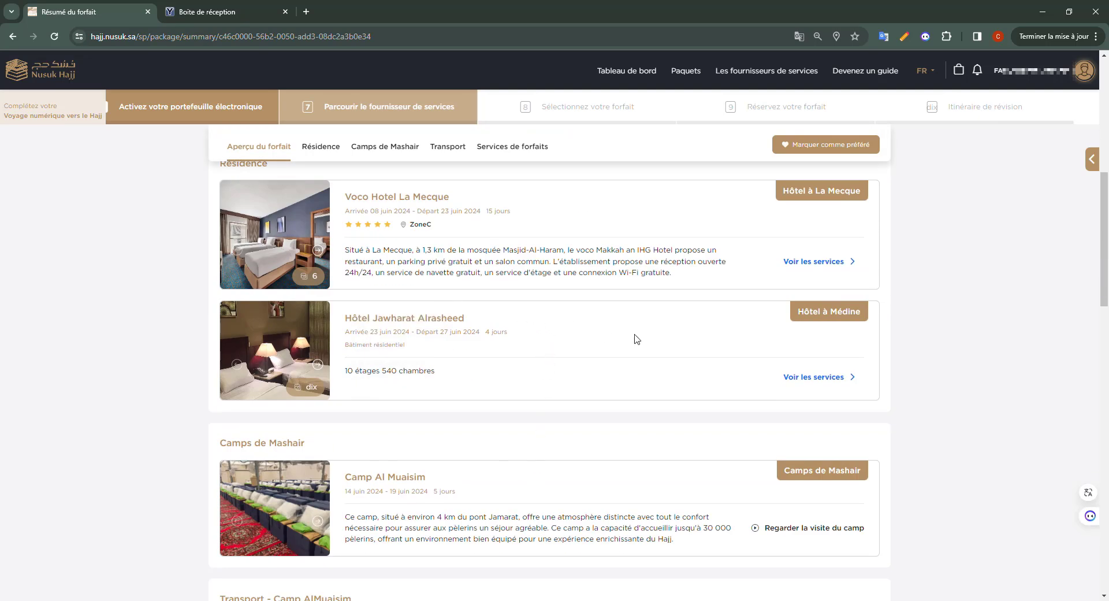
pyautogui.scroll(-4, 453, 328)
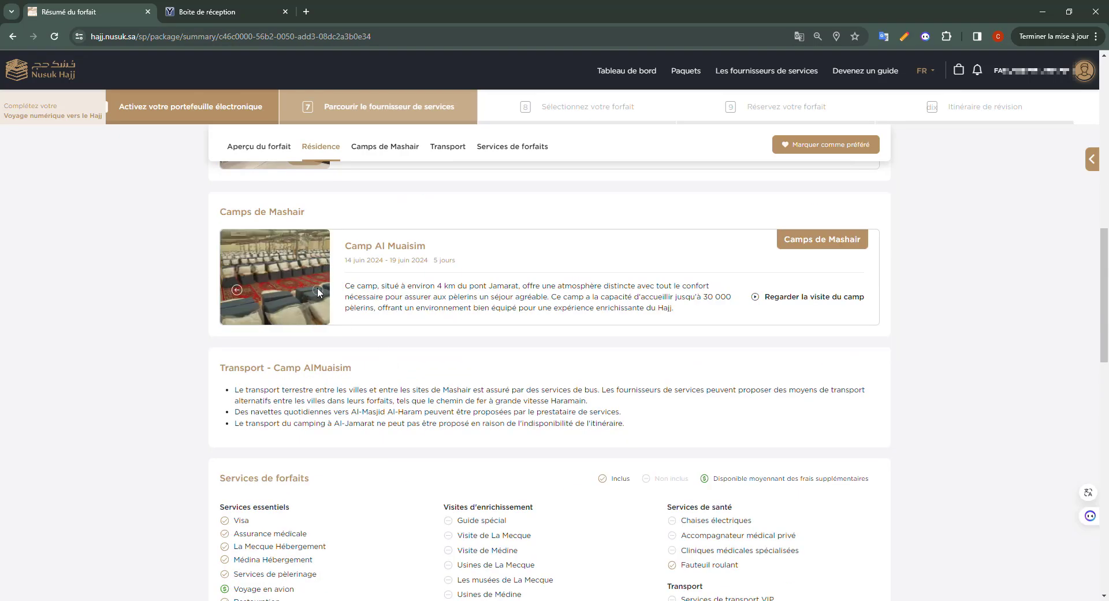
pyautogui.scroll(-15, 538, 310)
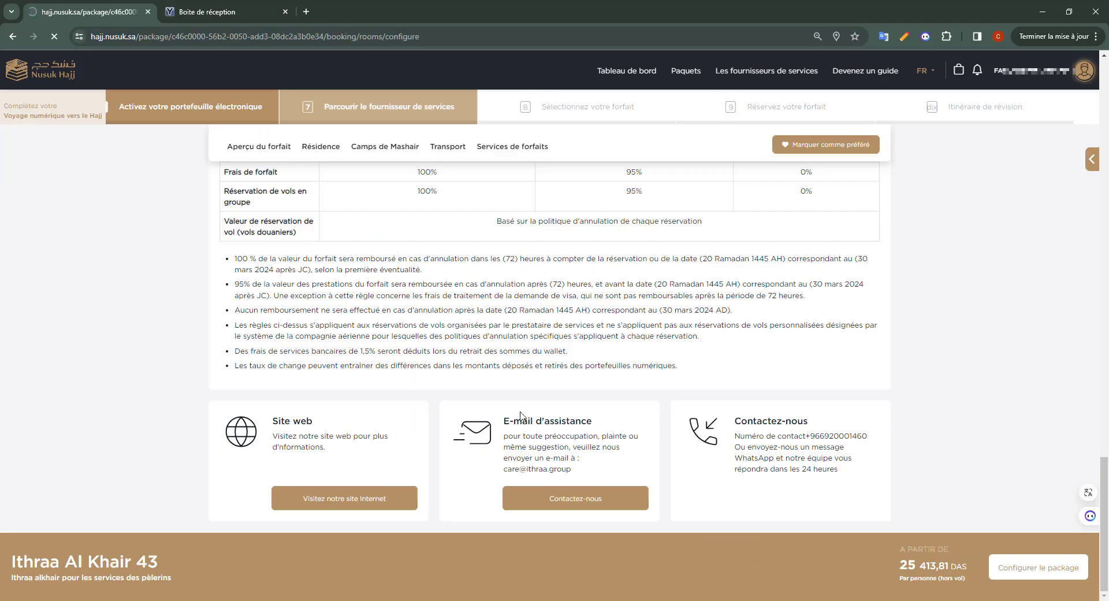
# Configure the package with one quadruple-room bed at both the Mecca and Medina hotels, skipping extra services.
pyautogui.click(1026, 563)
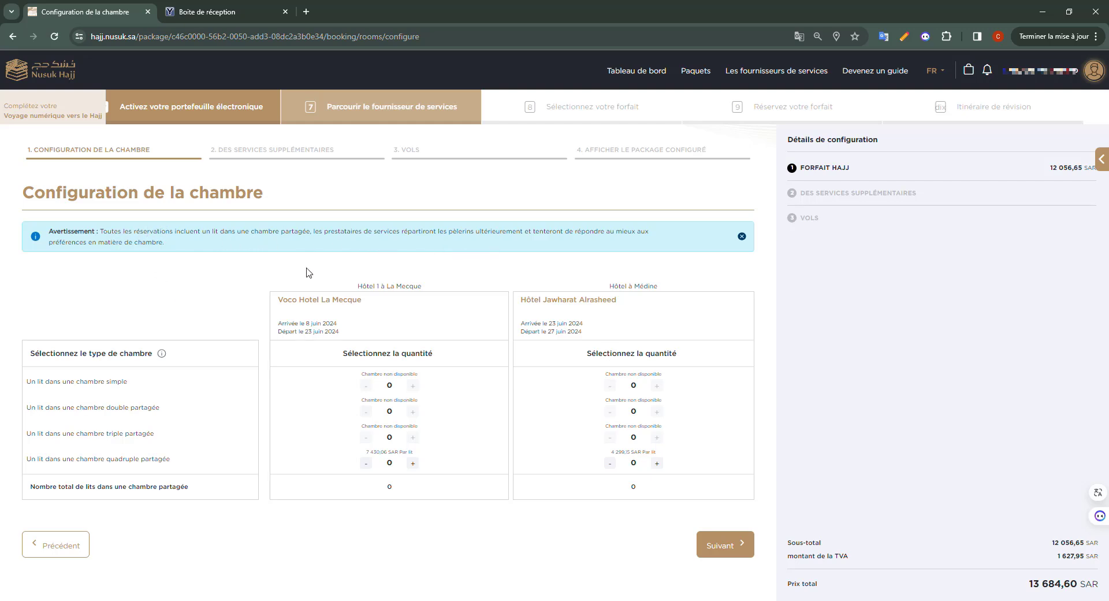
pyautogui.click(413, 463)
pyautogui.click(657, 463)
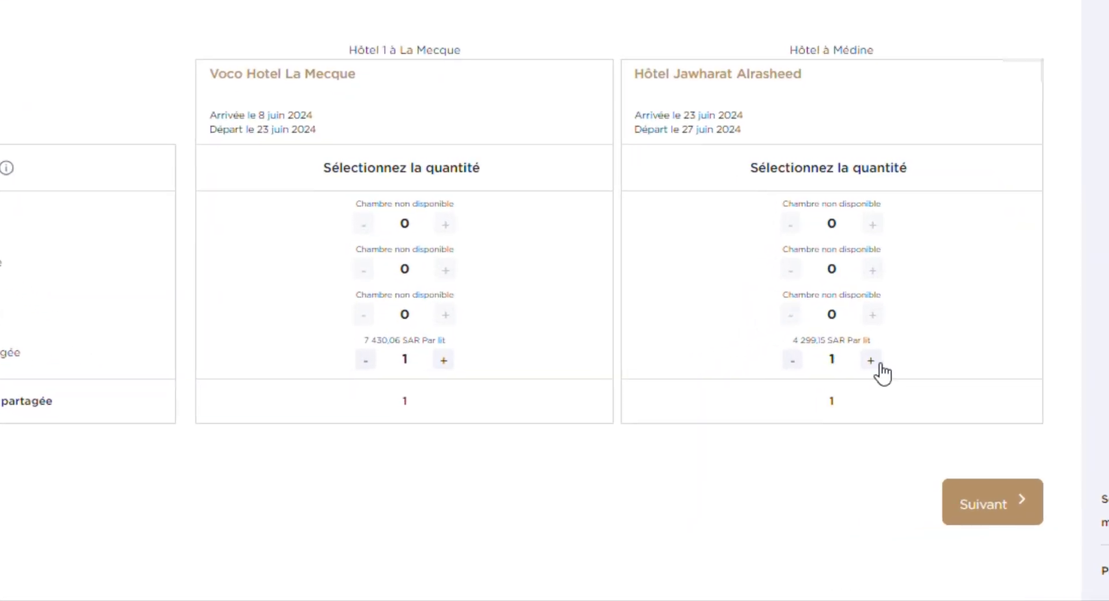
pyautogui.click(981, 505)
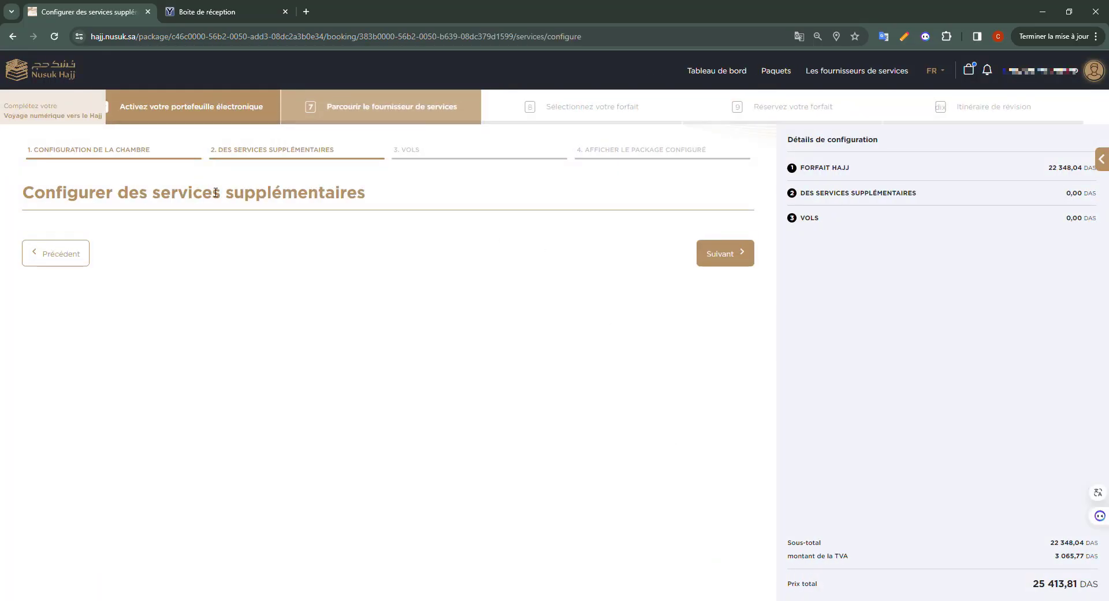
pyautogui.click(728, 253)
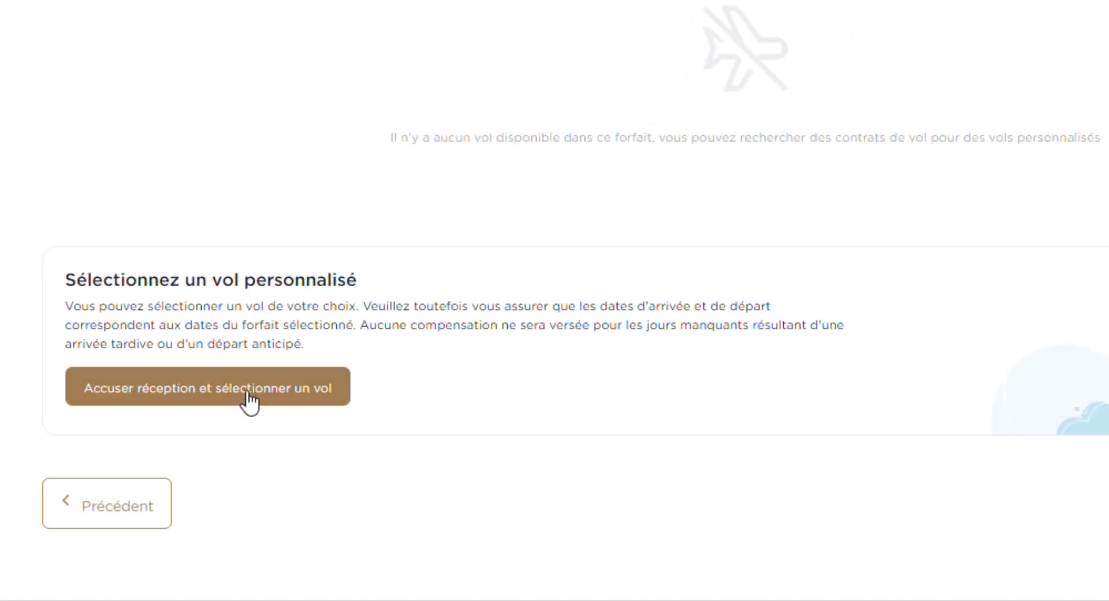
# Acknowledge the terms and opt for a custom flight.
pyautogui.click(129, 492)
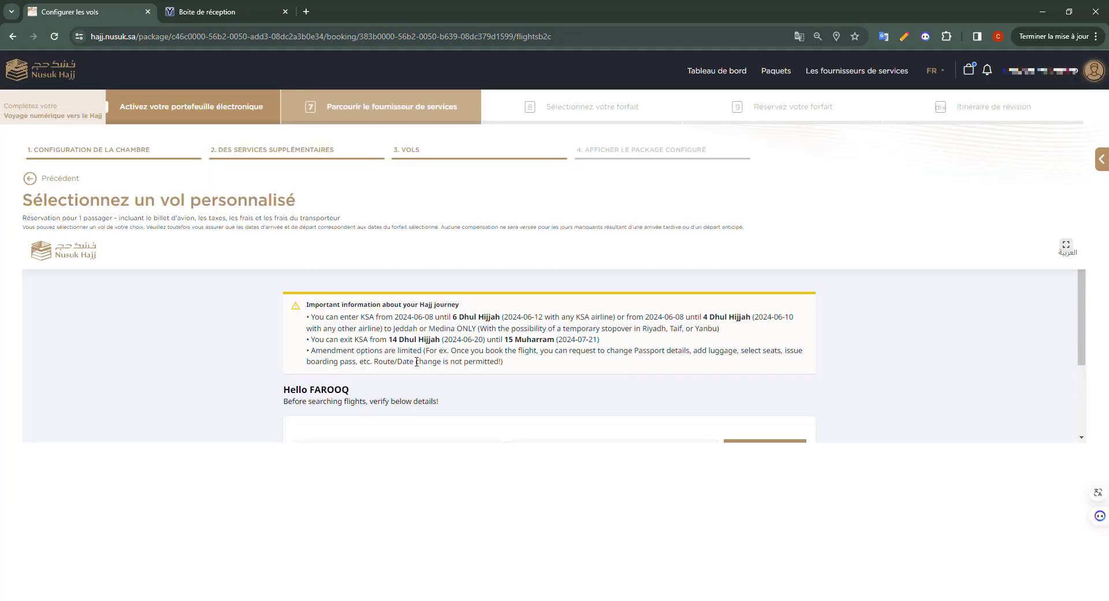
pyautogui.scroll(-2, 409, 363)
pyautogui.scroll(2, 497, 372)
pyautogui.scroll(-1, 514, 368)
# Search flights from Paris to Jeddah and review the 93 round-trip results.
pyautogui.click(398, 395)
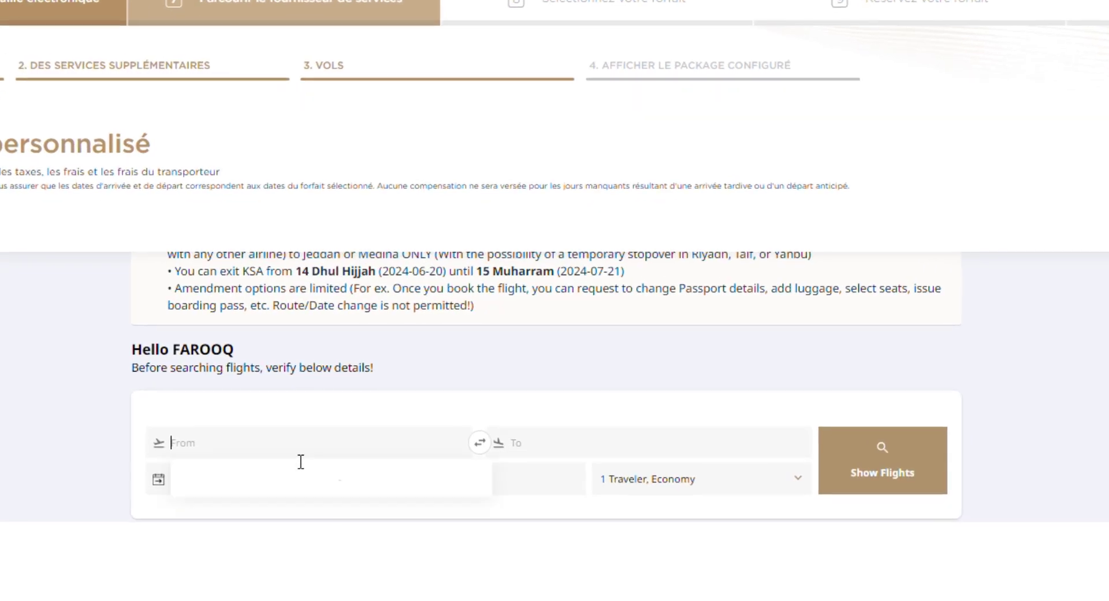
pyautogui.write('paris')
pyautogui.click(371, 285)
pyautogui.write('jed')
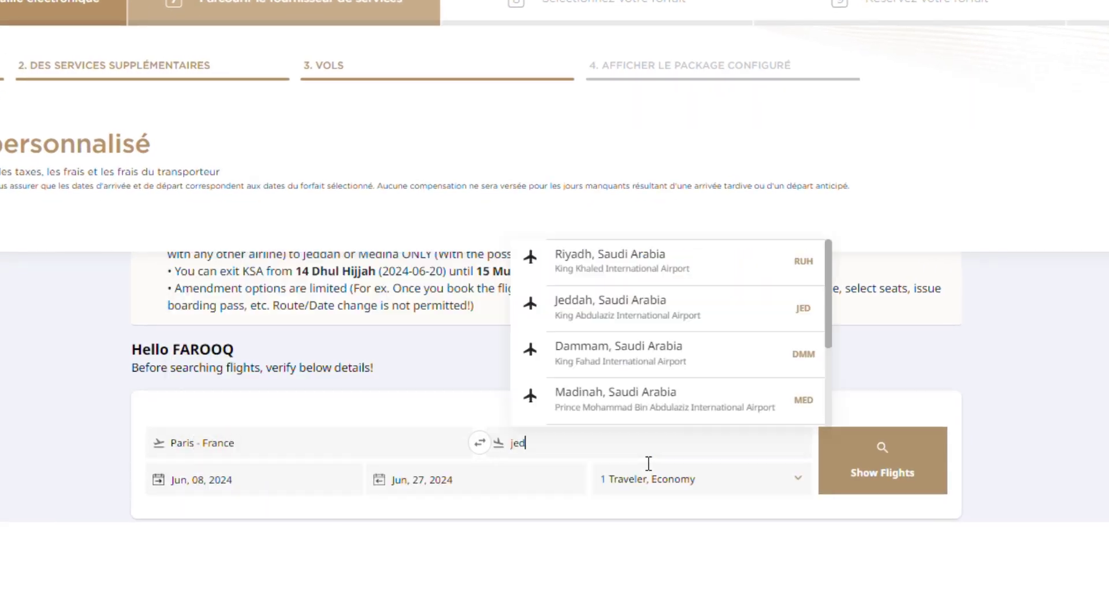
pyautogui.click(649, 268)
pyautogui.scroll(-2, 607, 422)
pyautogui.click(855, 382)
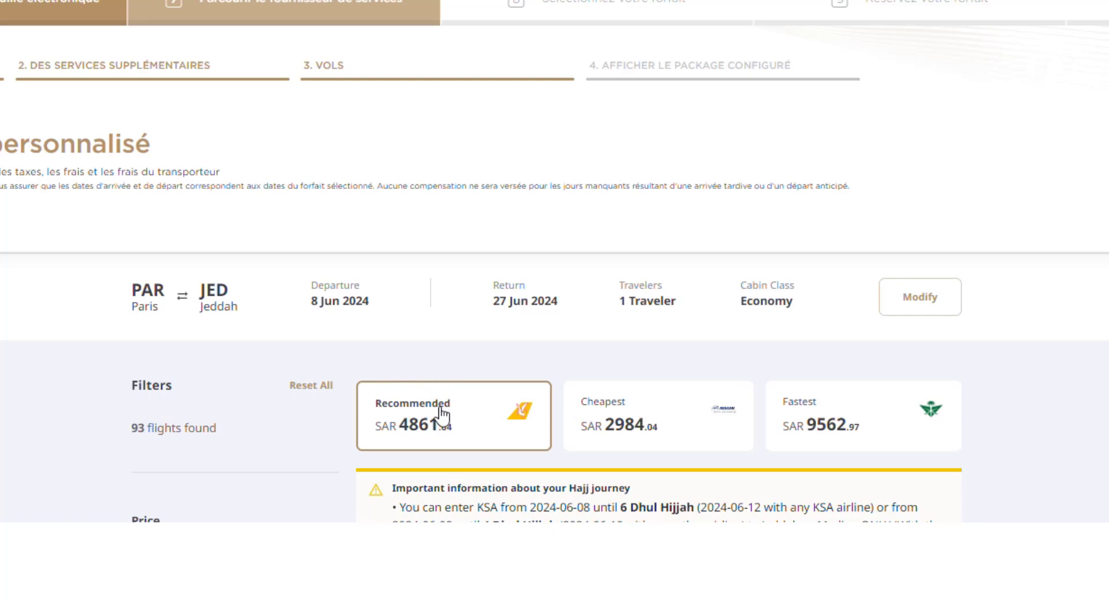
pyautogui.scroll(-15, 442, 413)
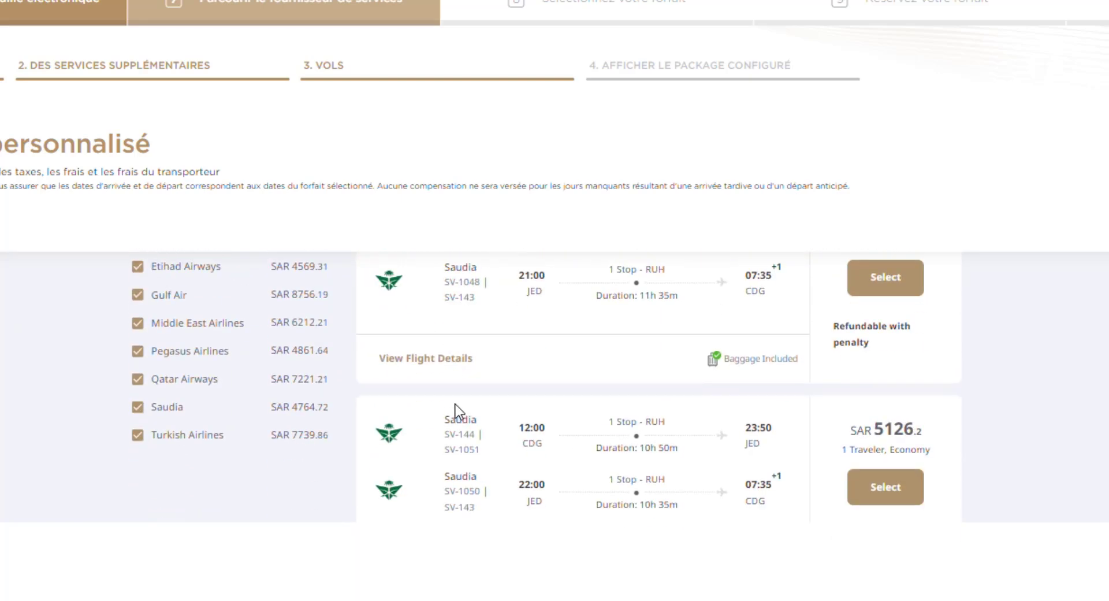
pyautogui.scroll(2, 456, 410)
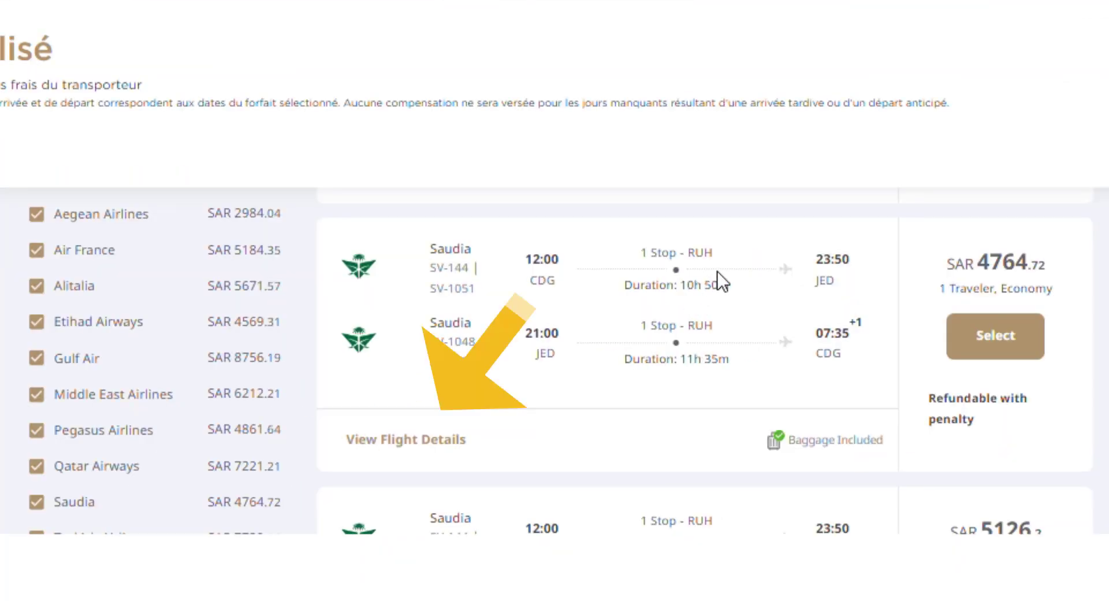
# Compare the details of the SAR 4764.72 Saudia flight with another Paris–Jeddah option.
pyautogui.click(442, 454)
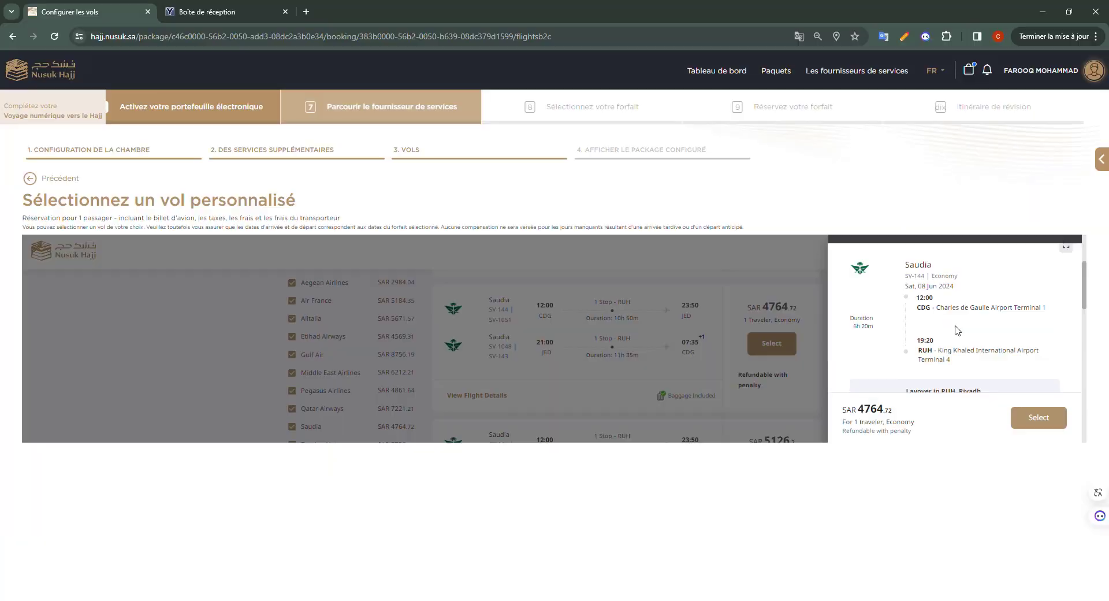
pyautogui.scroll(-1, 925, 319)
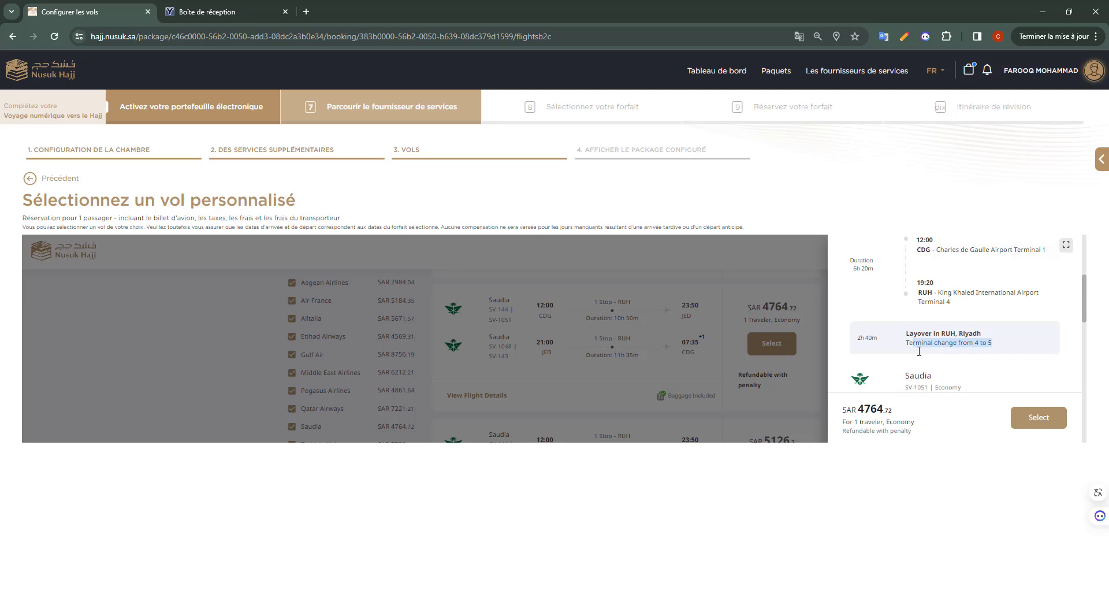
pyautogui.moveTo(878, 337); pyautogui.dragTo(854, 338)
pyautogui.scroll(-1, 888, 300)
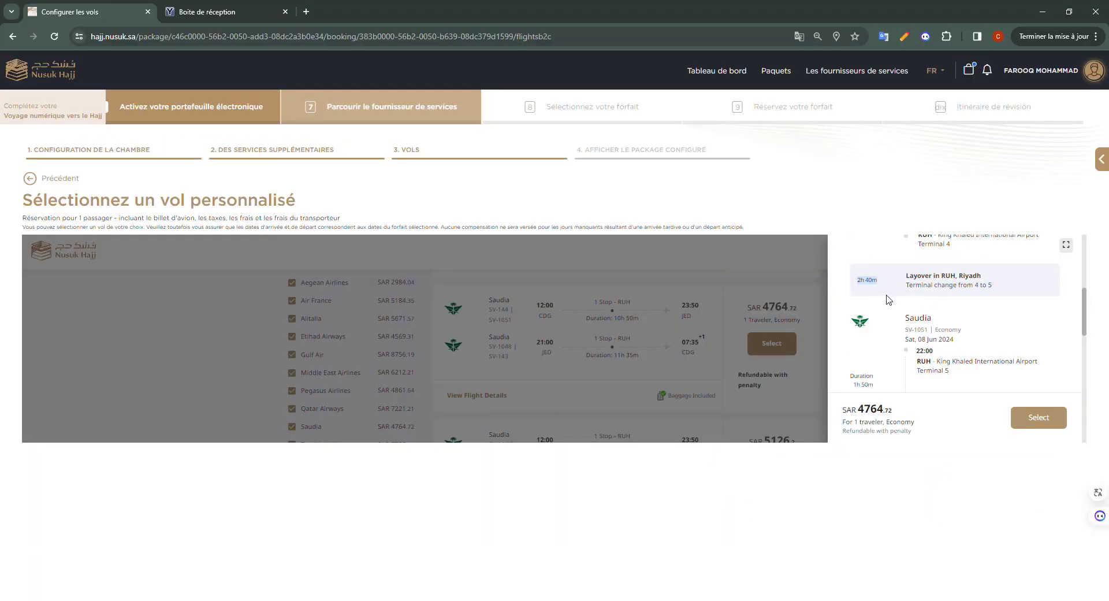
pyautogui.click(719, 370)
pyautogui.scroll(-2, 686, 397)
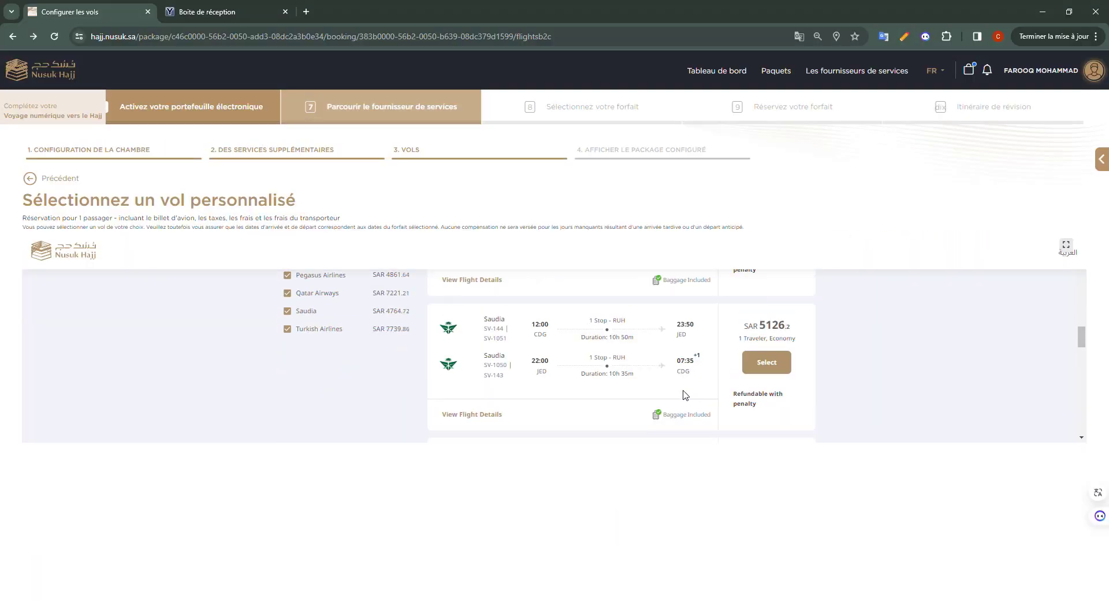
pyautogui.click(478, 416)
pyautogui.click(636, 387)
pyautogui.scroll(-4, 654, 409)
# Select the SAR 4764.72 Saudia round trip, accept the terms and submit it.
pyautogui.click(768, 429)
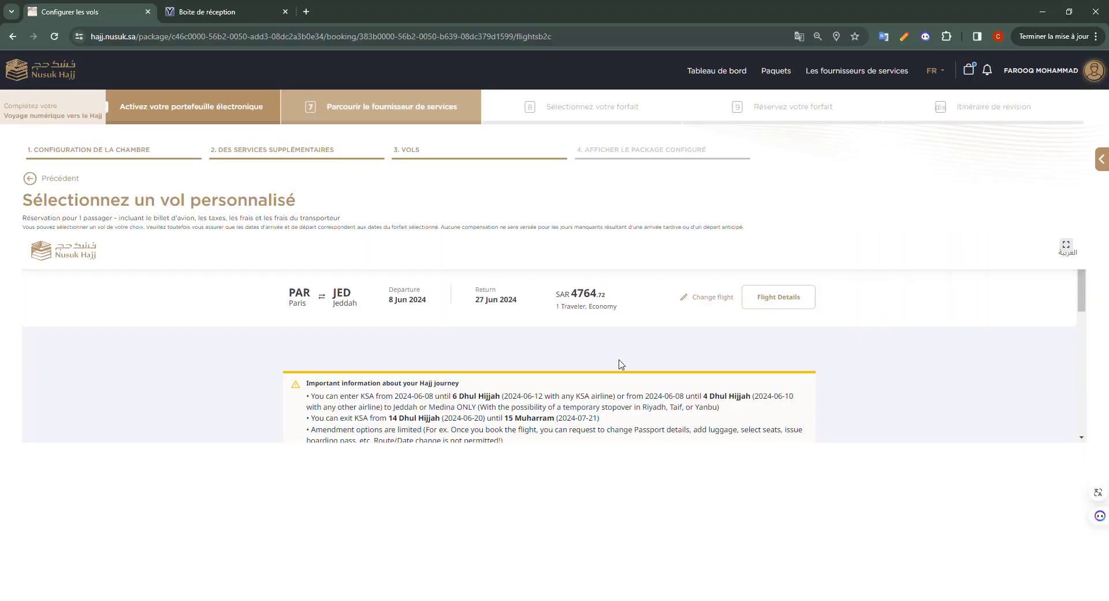
pyautogui.scroll(-10, 619, 364)
pyautogui.scroll(-1, 401, 390)
pyautogui.scroll(1, 439, 387)
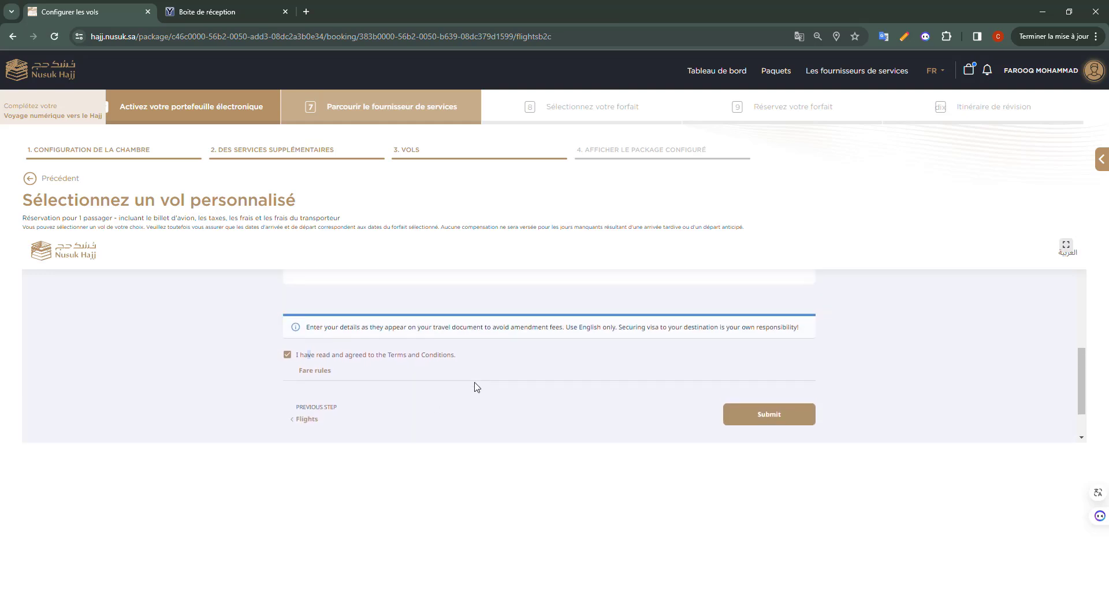
pyautogui.click(767, 416)
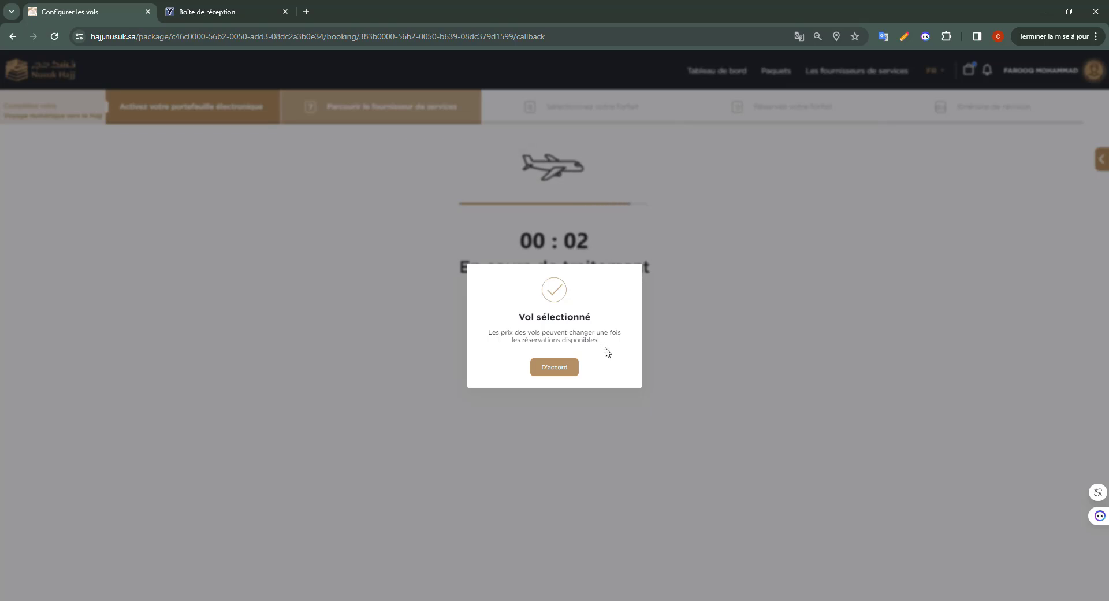
# Acknowledge the flight-selected notice warning that flight prices may change.
pyautogui.moveTo(597, 345); pyautogui.dragTo(489, 319)
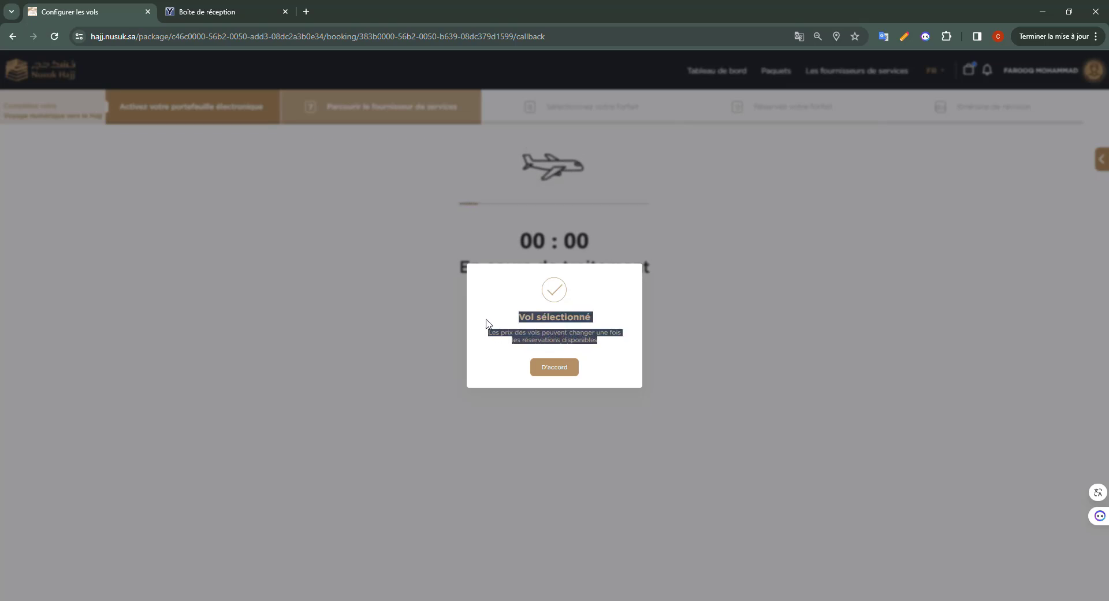
pyautogui.click(510, 371)
pyautogui.click(556, 371)
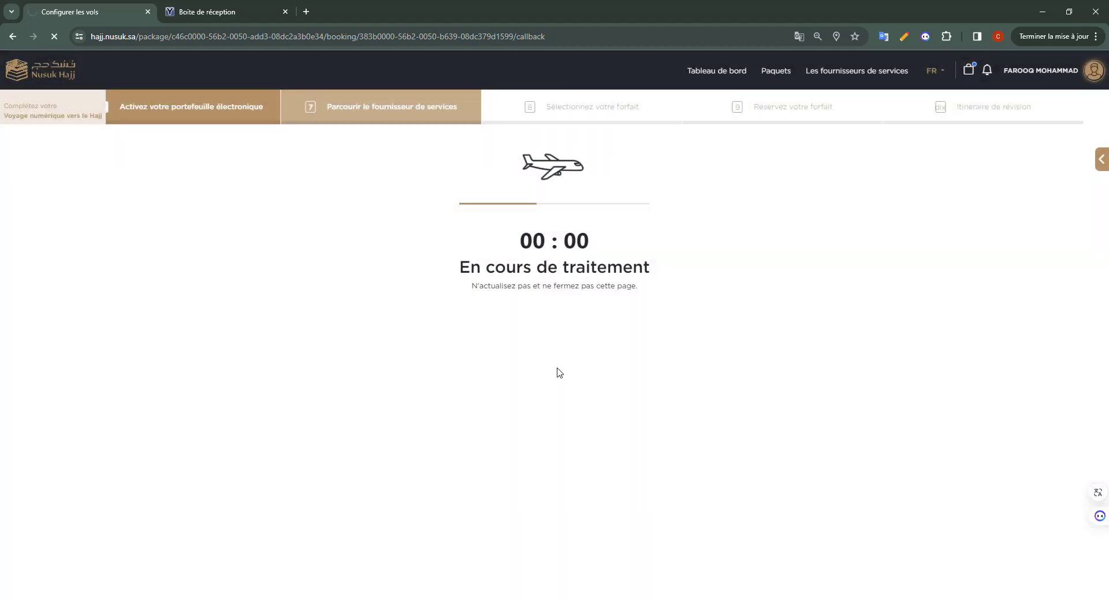
# Review the configuration summary totalling 30 260,72 SAR and choose Enregistrer la configuration.
pyautogui.scroll(-10, 543, 380)
pyautogui.scroll(10, 575, 405)
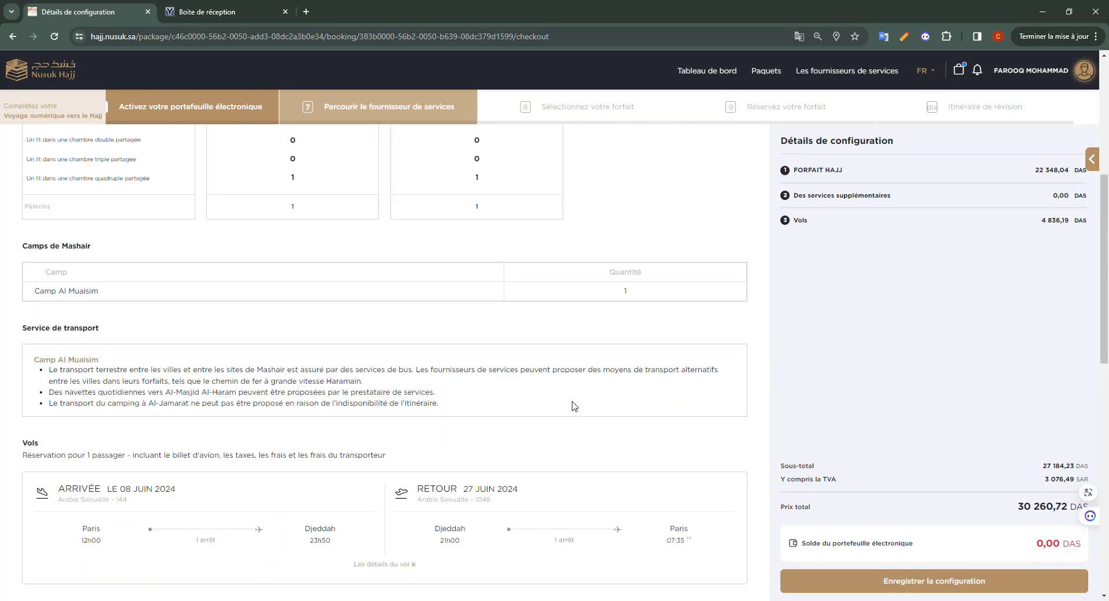
pyautogui.scroll(-3, 179, 407)
pyautogui.scroll(-10, 179, 408)
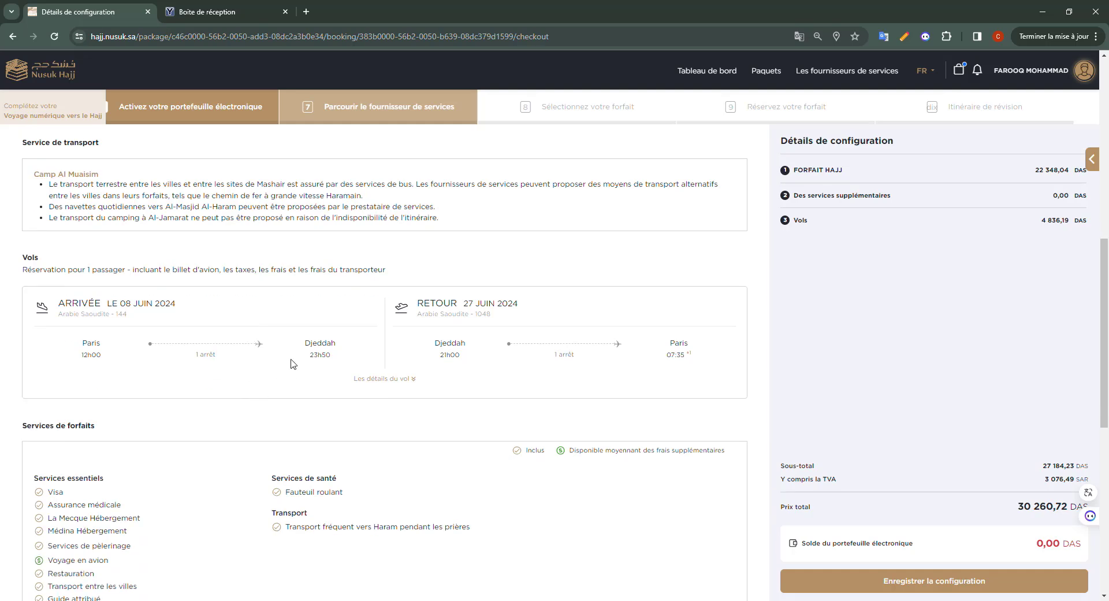
pyautogui.scroll(-4, 156, 361)
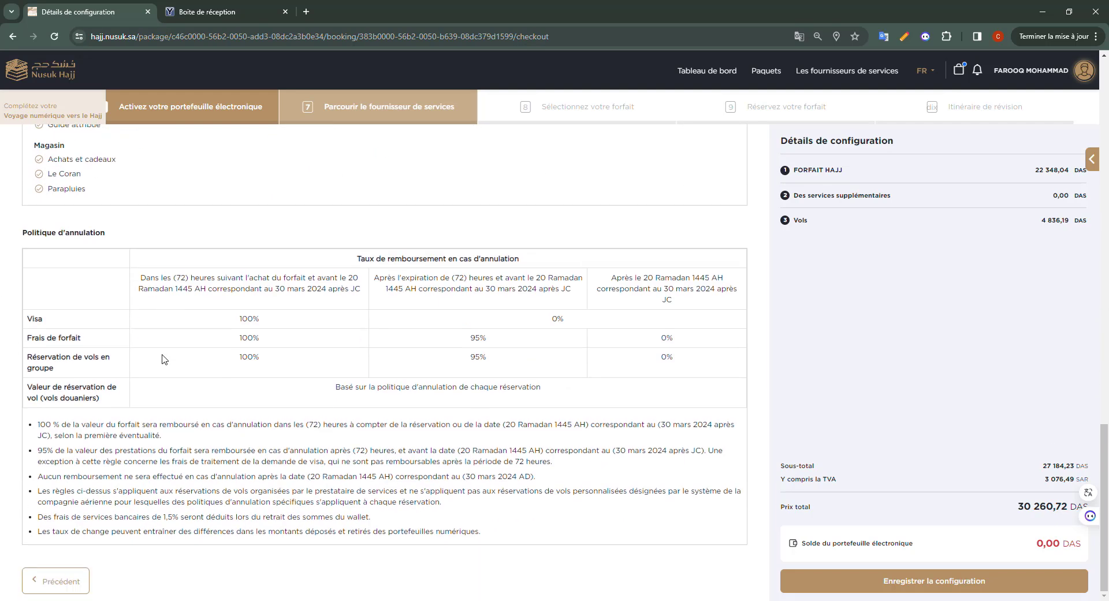
pyautogui.moveTo(136, 282); pyautogui.dragTo(272, 278)
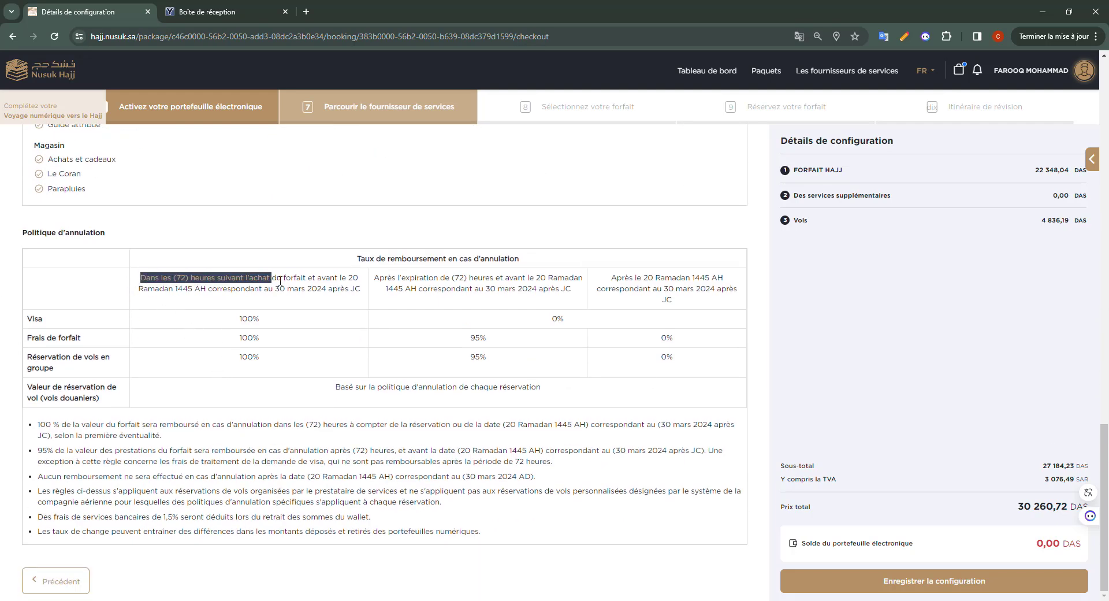
pyautogui.click(935, 583)
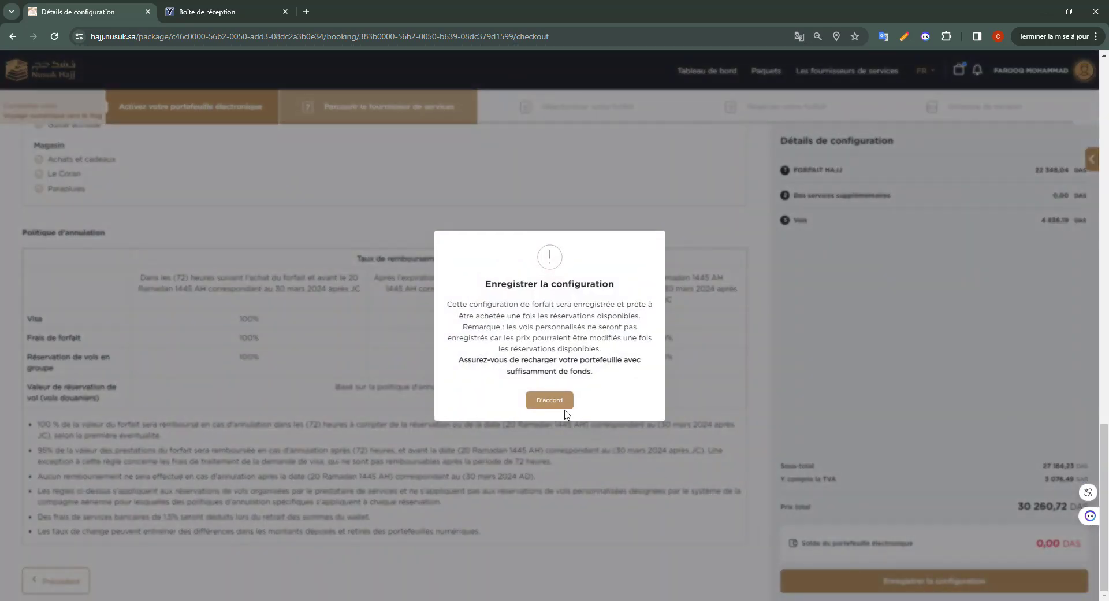
# Confirm saving Ithraa Al Khair 43 at 30 260,72 SAR, returning to the Chaima Travel homepage.
pyautogui.click(565, 403)
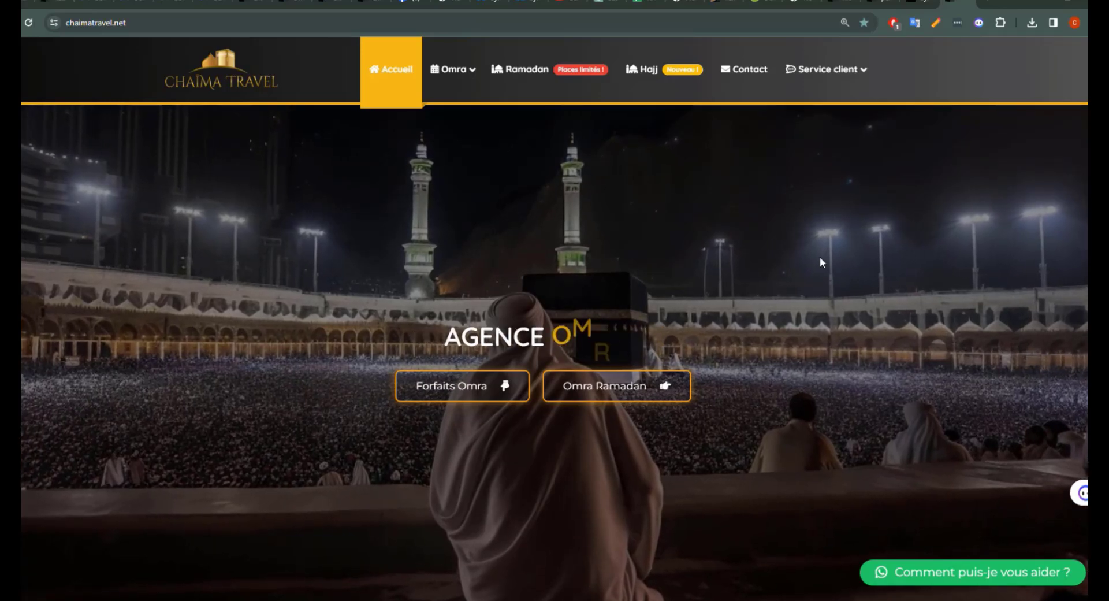
# Go to the agency's Hajj 2024 page and scroll down to the Déjà inscrit NUSUK card.
pyautogui.click(662, 91)
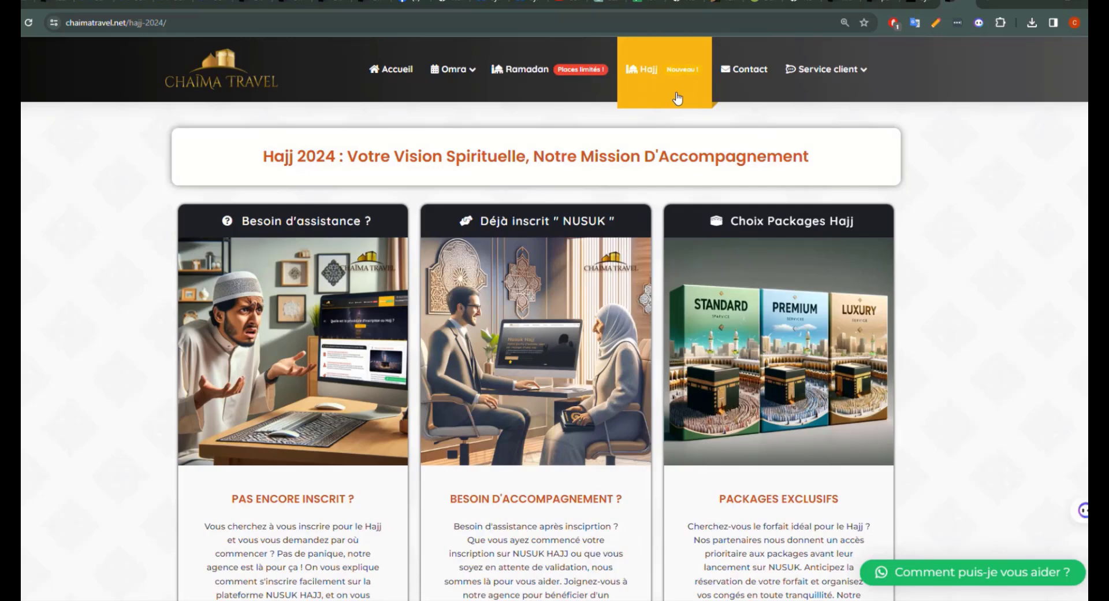
pyautogui.scroll(-1, 612, 164)
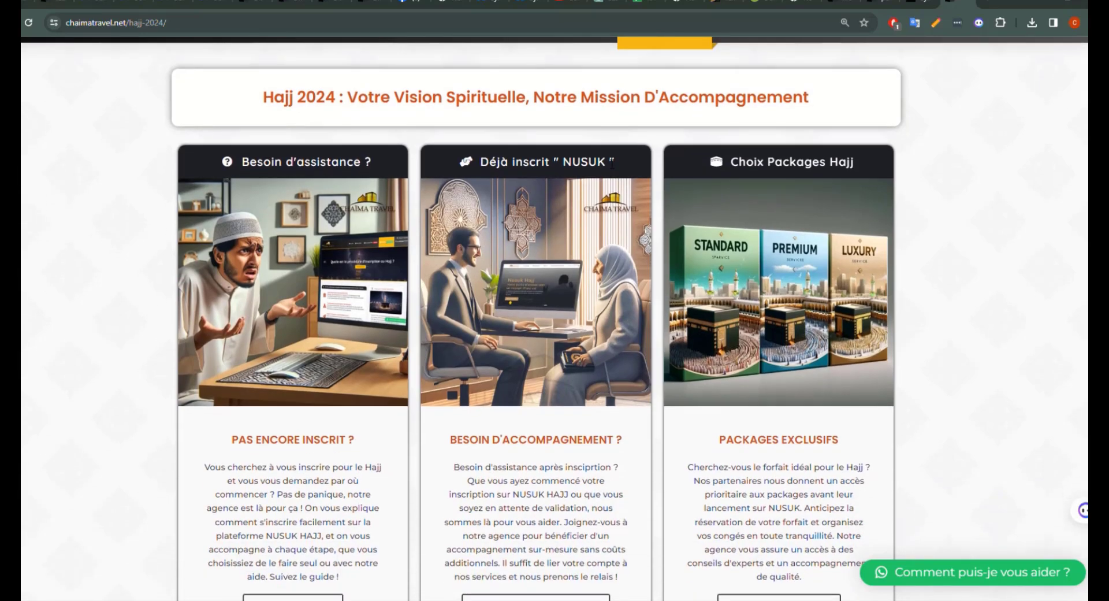
pyautogui.scroll(-1, 612, 165)
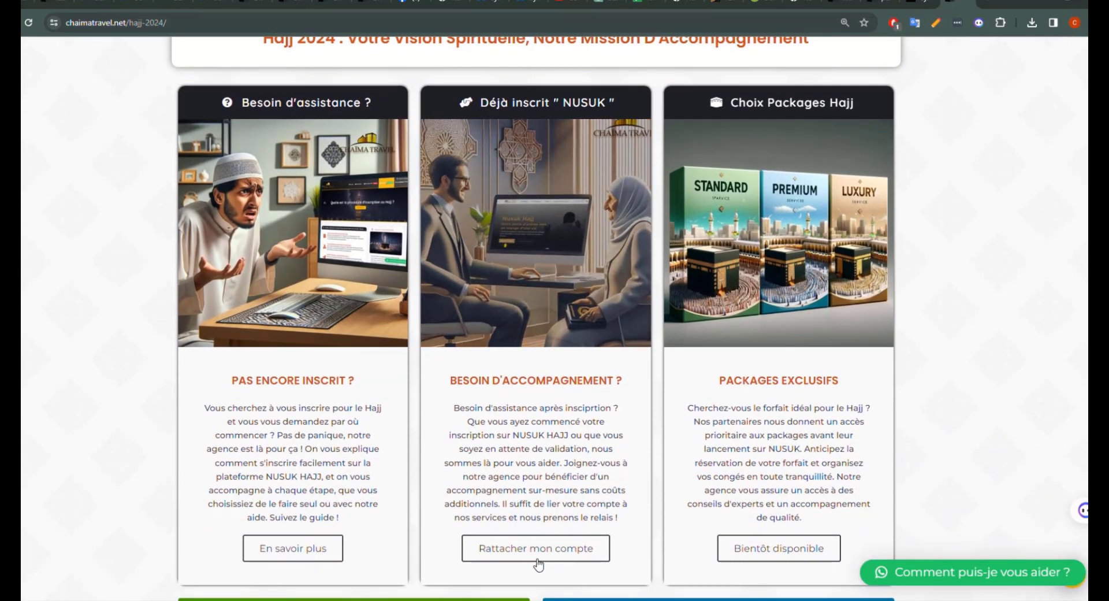
pyautogui.scroll(-3, 540, 551)
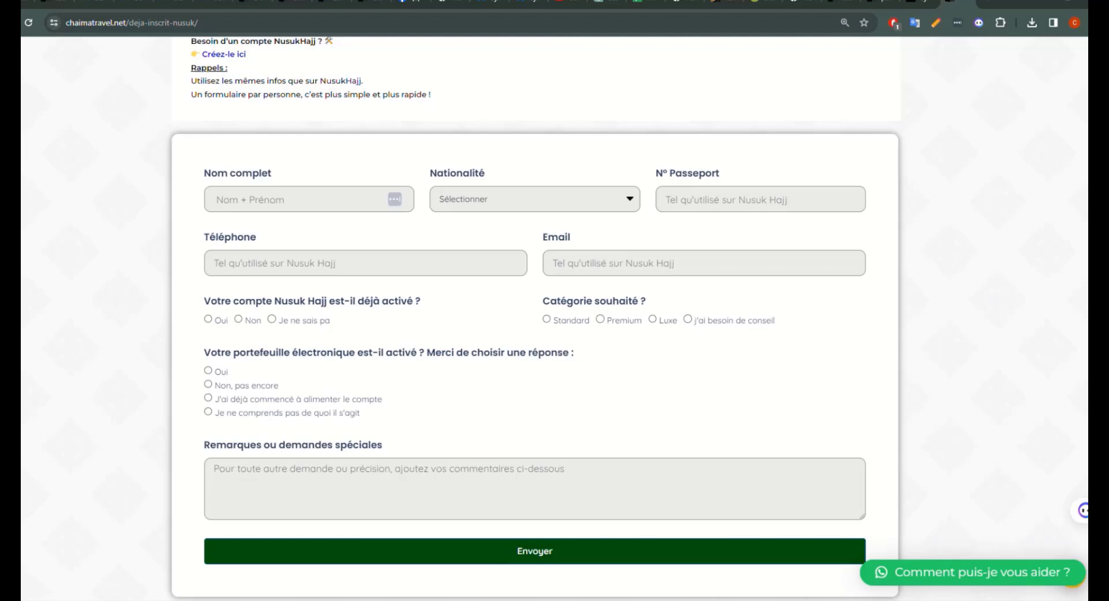
pyautogui.scroll(-1, 175, 444)
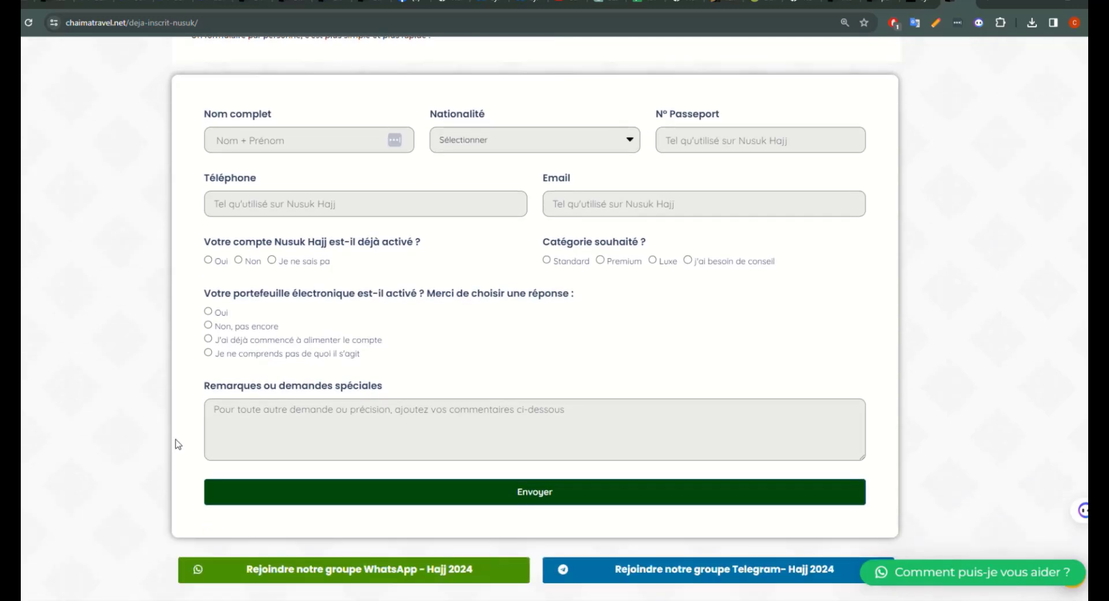